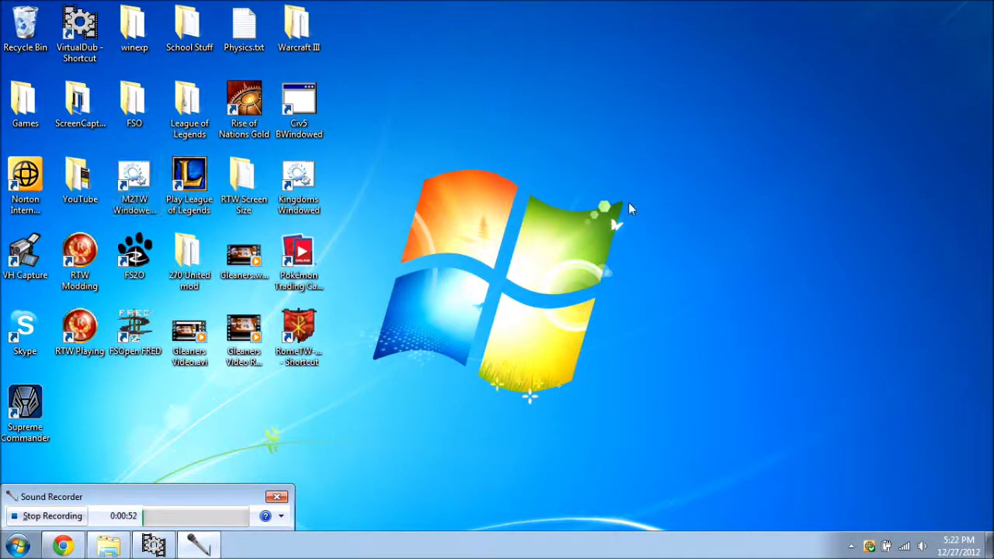
# Open the Medieval II Total War folder from the M2TW shortcut and scroll through its .bat and .cfg files.
pyautogui.doubleClick(148, 198)
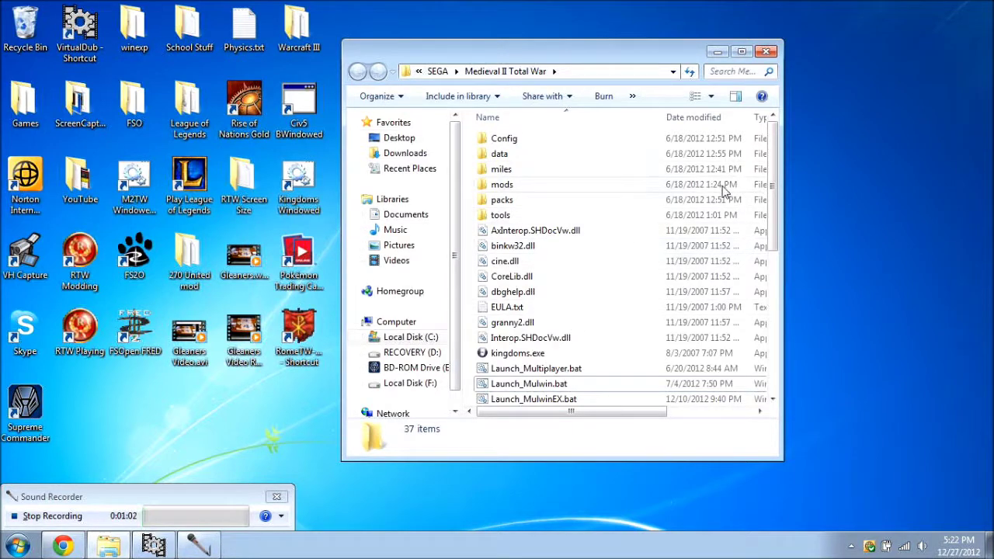
pyautogui.moveTo(772, 160); pyautogui.dragTo(773, 203)
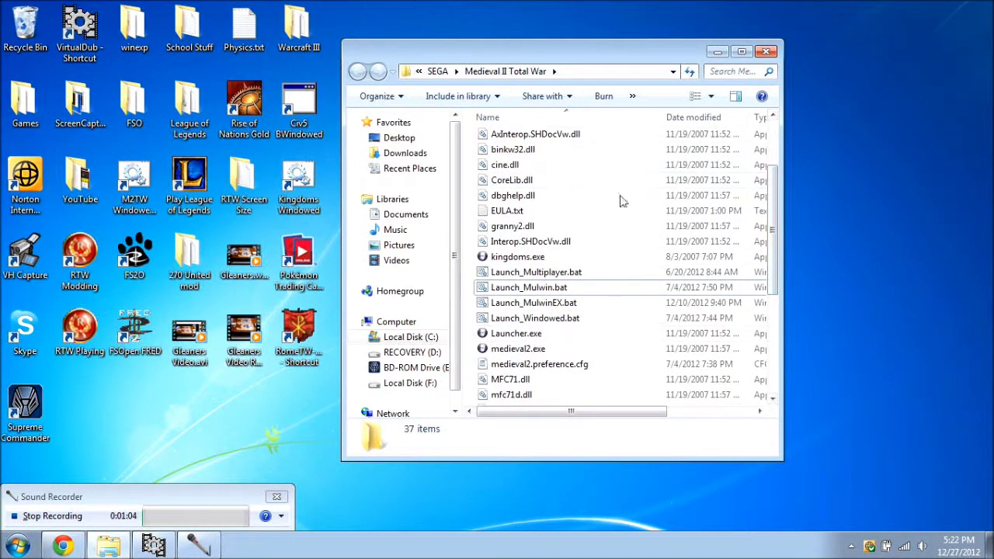
pyautogui.moveTo(773, 183); pyautogui.dragTo(774, 335)
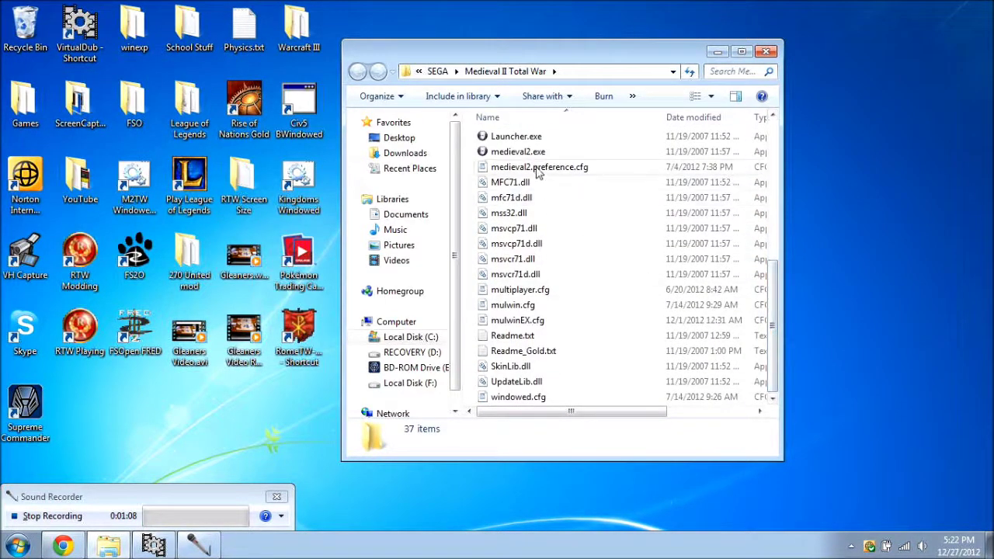
pyautogui.moveTo(773, 279); pyautogui.dragTo(774, 241)
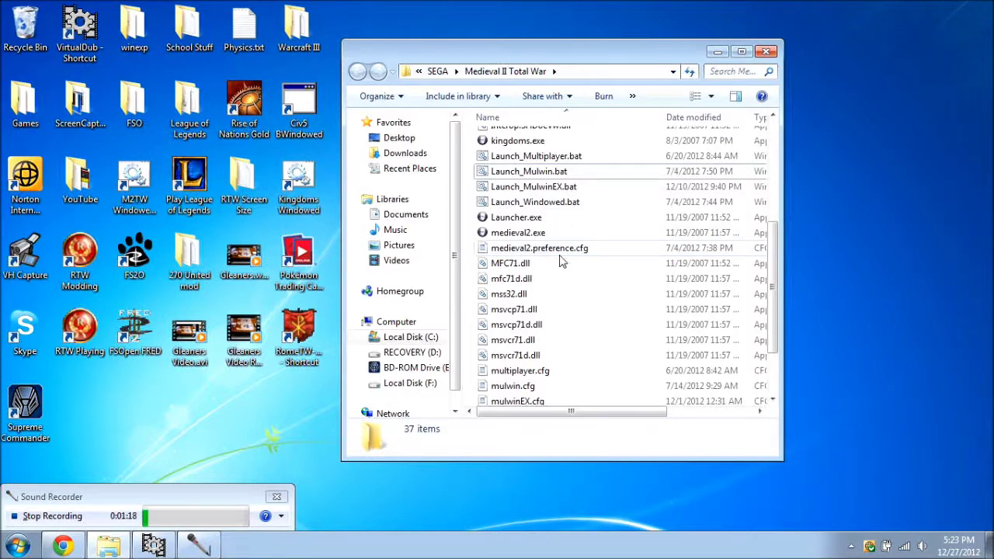
# Open medieval2.preference.cfg in WordPad and look over its widescreen=1 line.
pyautogui.click(588, 253)
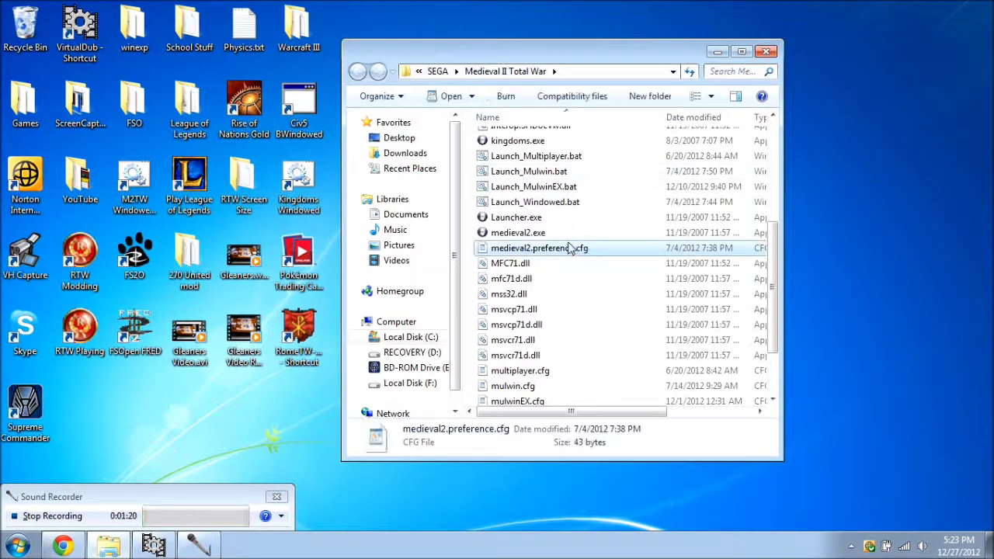
pyautogui.rightClick(568, 245)
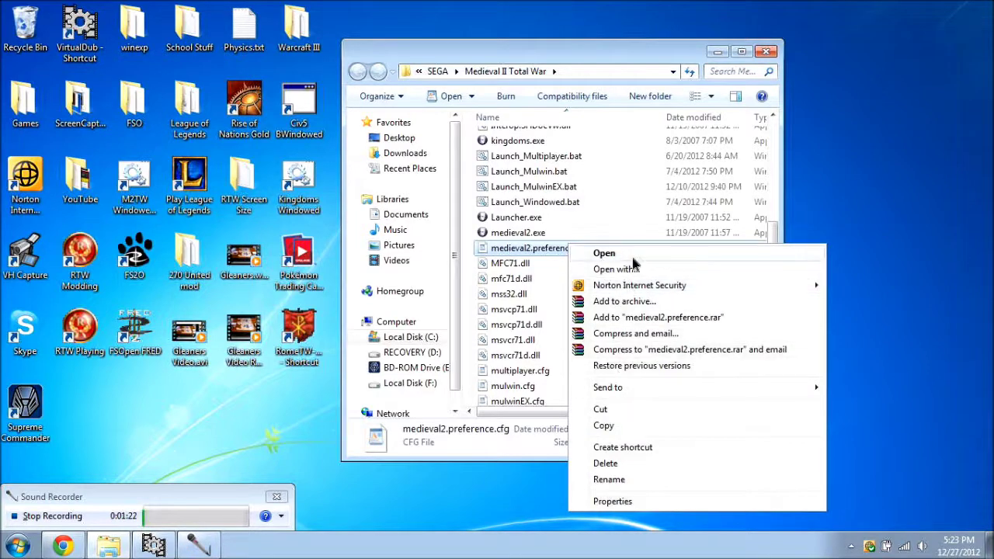
pyautogui.click(637, 261)
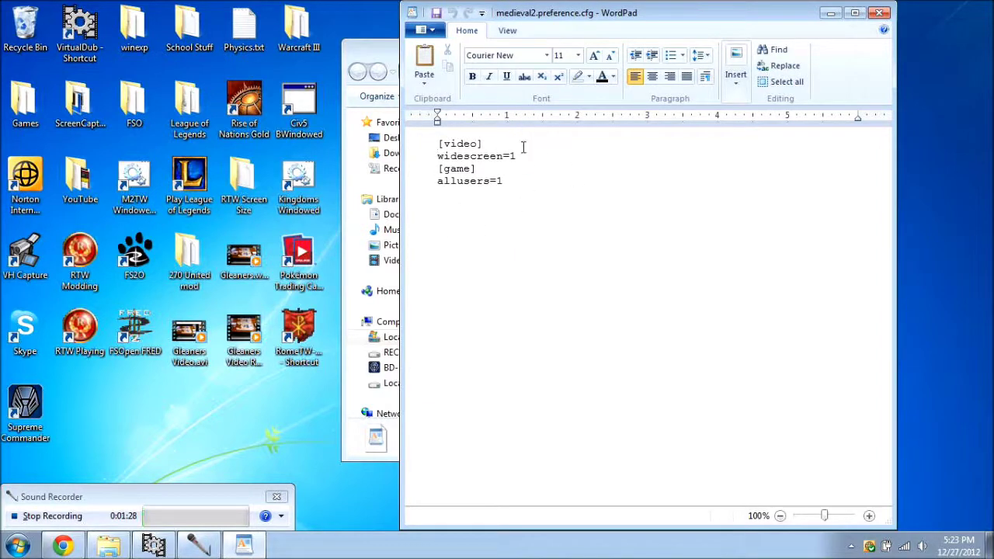
pyautogui.moveTo(525, 159); pyautogui.dragTo(438, 156)
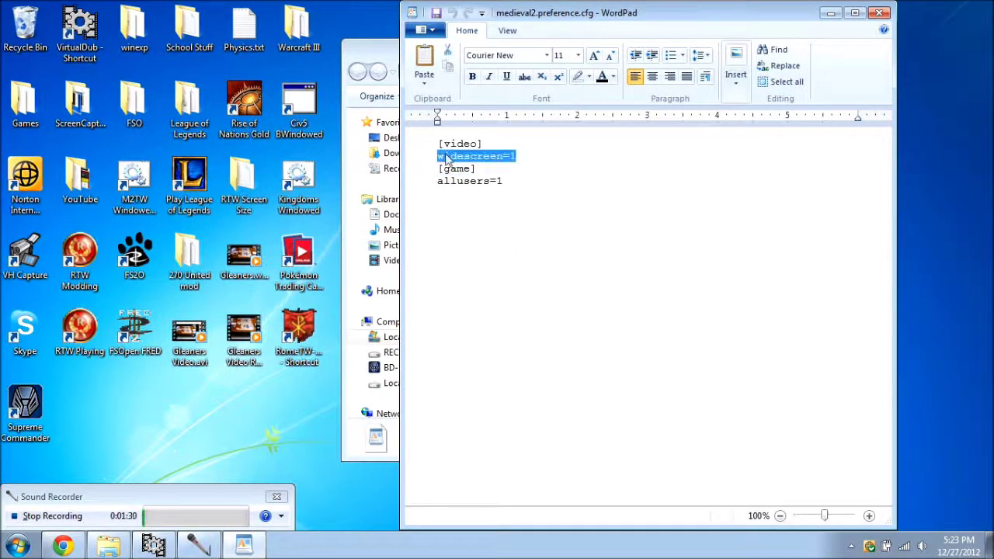
pyautogui.click(528, 156)
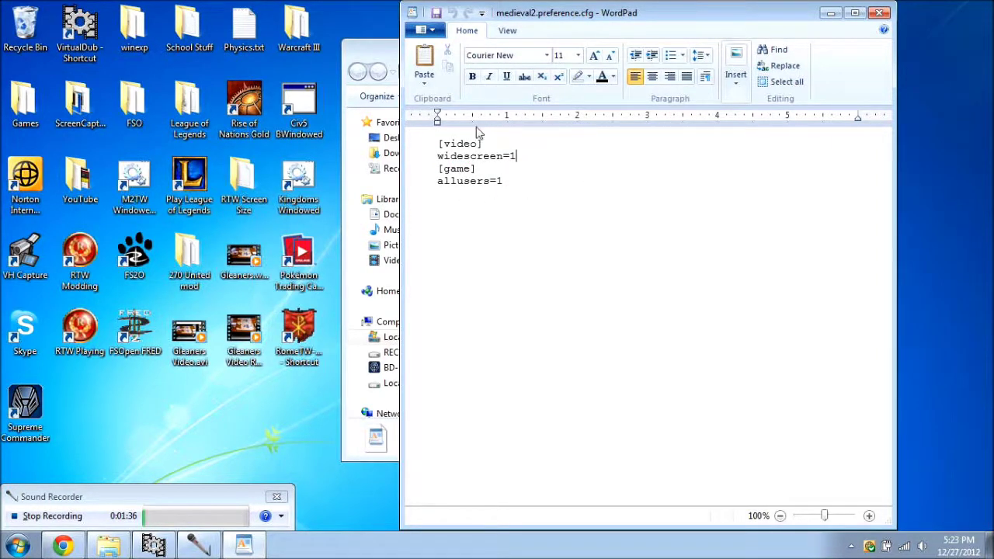
# Resize and reposition the WordPad window, then minimize it.
pyautogui.moveTo(634, 12); pyautogui.dragTo(655, 6)
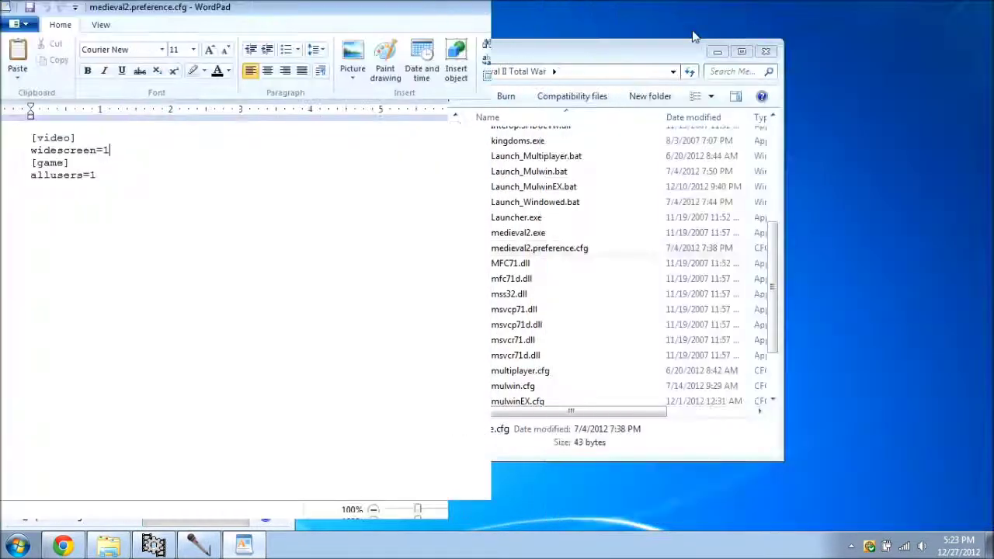
pyautogui.click(958, 7)
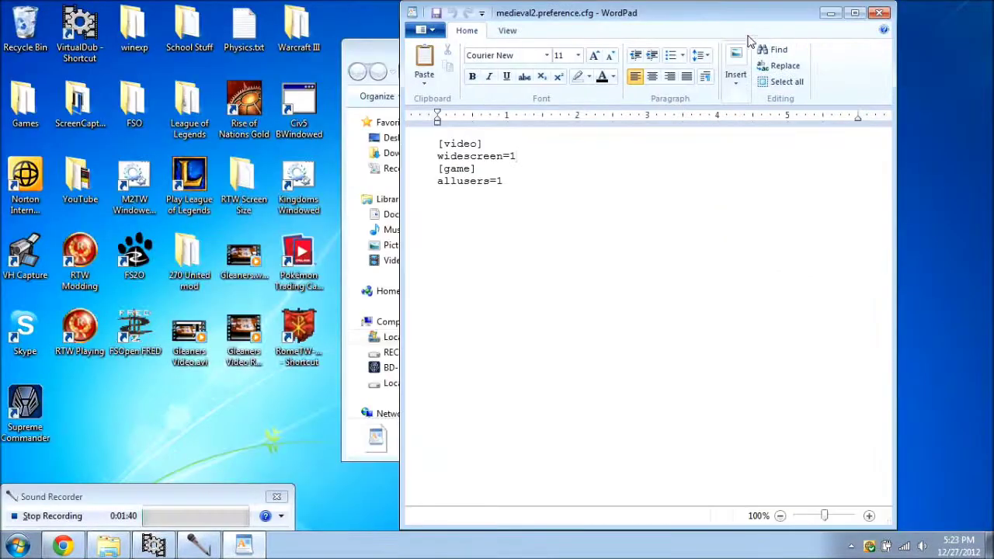
pyautogui.moveTo(742, 16); pyautogui.dragTo(774, 33)
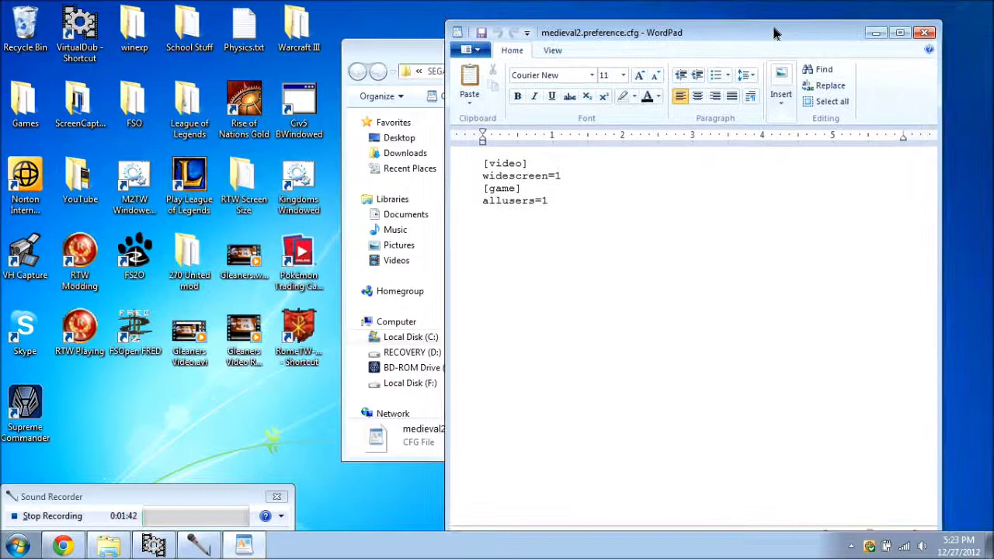
pyautogui.click(876, 32)
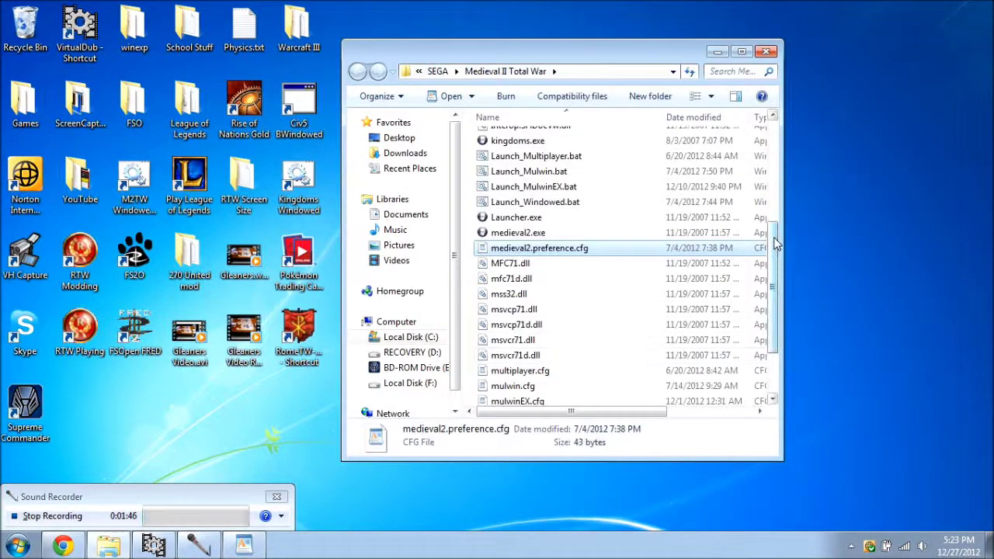
# Scroll the folder and check mulwin.cfg's actions without running any.
pyautogui.moveTo(774, 253); pyautogui.dragTo(774, 326)
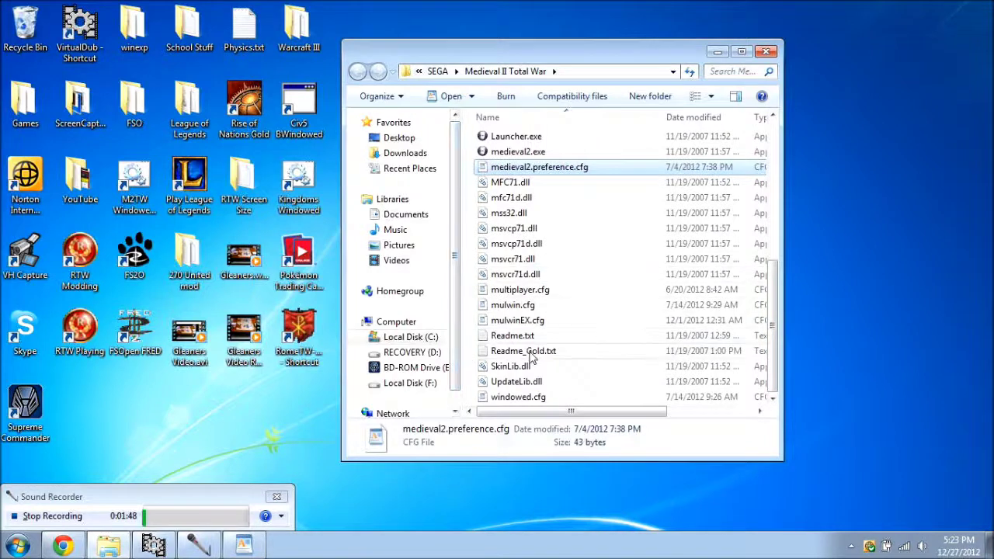
pyautogui.click(506, 308)
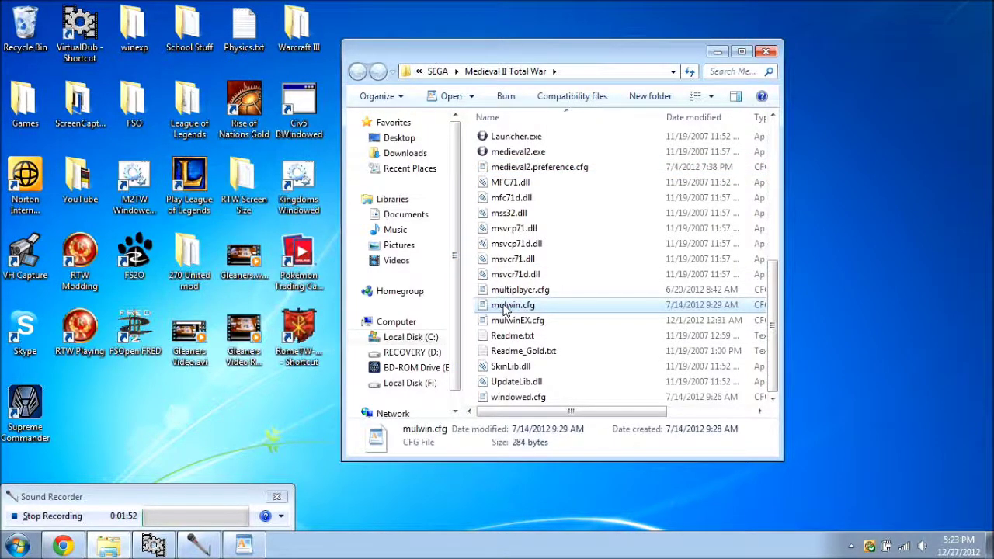
pyautogui.rightClick(507, 308)
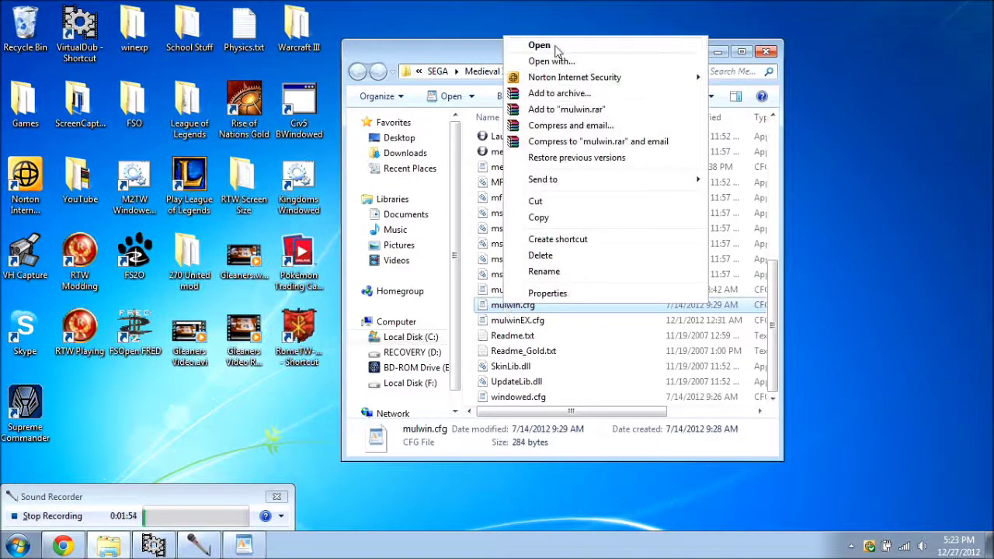
pyautogui.click(879, 201)
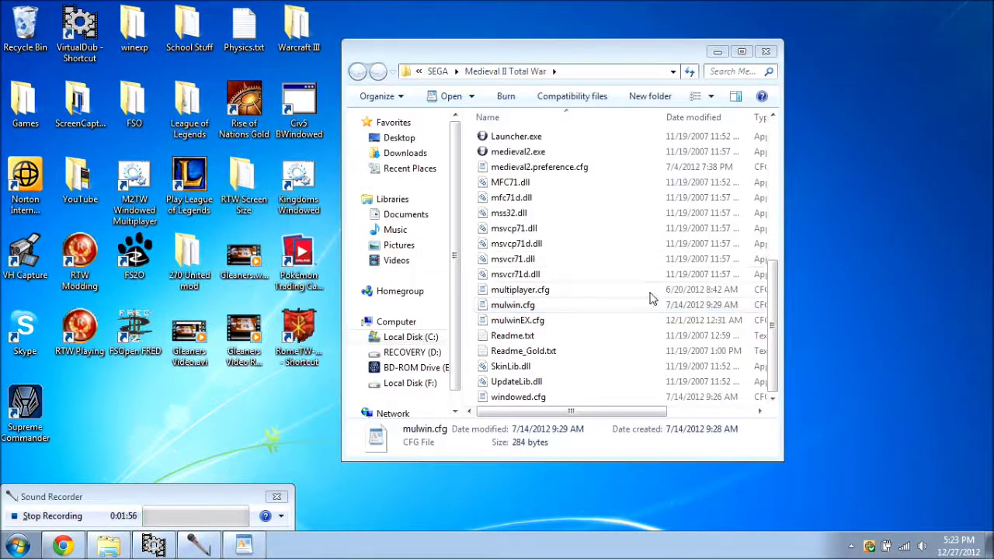
# Copy medieval2.preference.cfg and paste it onto the desktop.
pyautogui.rightClick(536, 168)
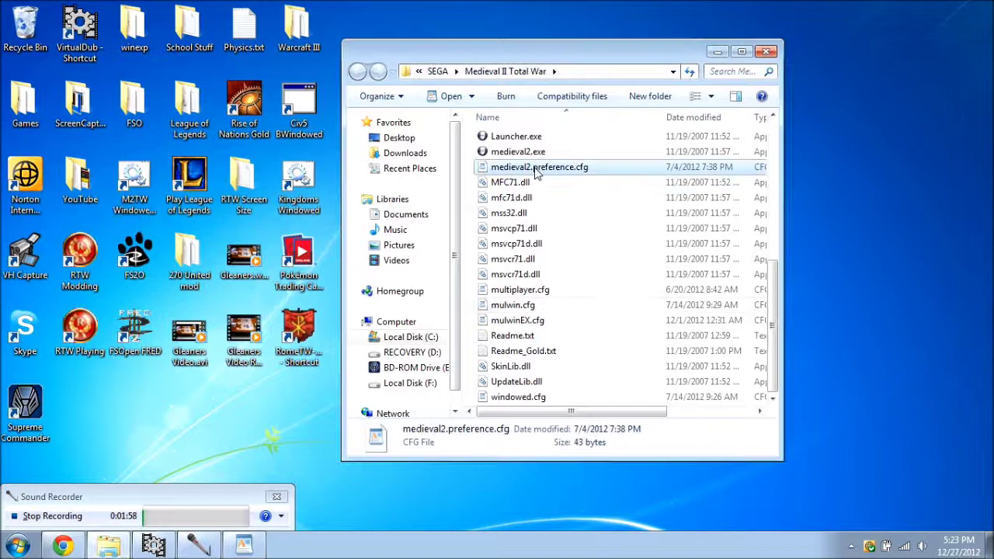
pyautogui.click(876, 182)
pyautogui.rightClick(876, 182)
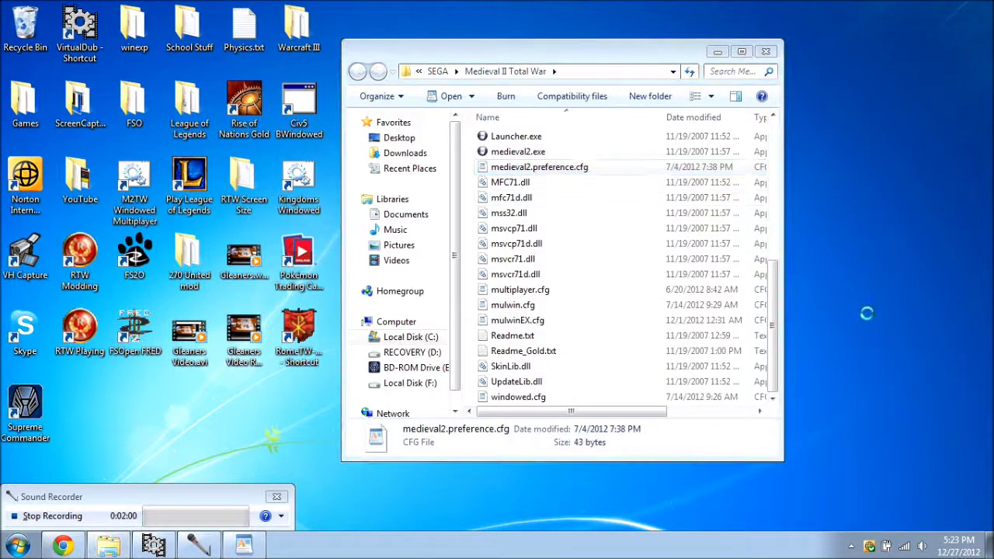
pyautogui.click(834, 278)
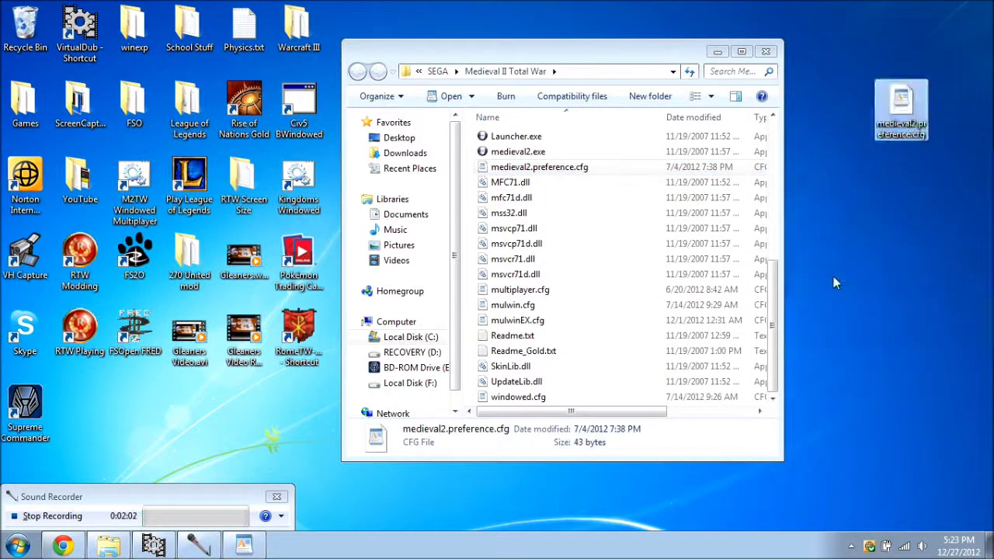
# Check the desktop copy's properties and contents without making changes.
pyautogui.rightClick(893, 116)
pyautogui.click(844, 396)
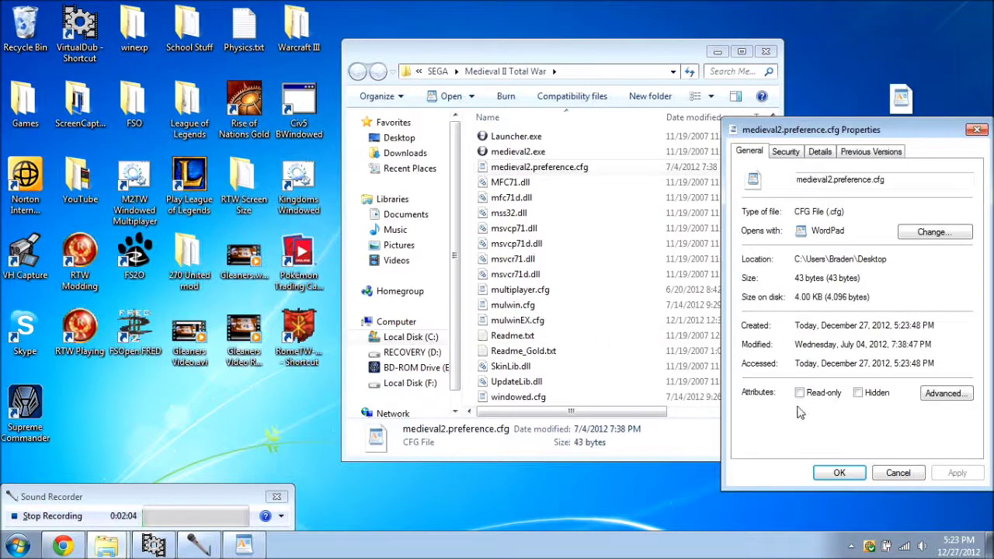
pyautogui.click(840, 473)
pyautogui.doubleClick(900, 101)
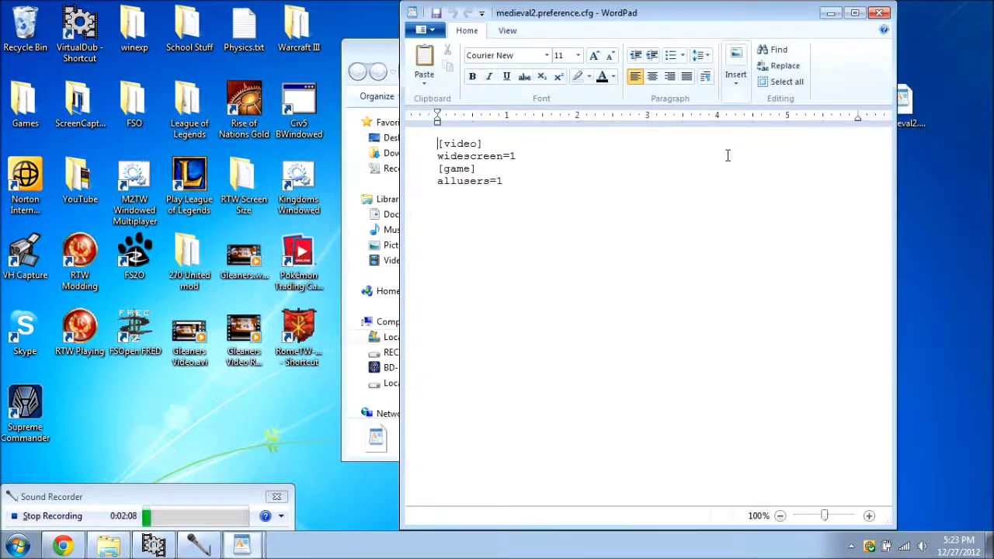
pyautogui.click(879, 13)
# Mark the desktop medieval2.preference.cfg copy as Read-only in its Properties.
pyautogui.rightClick(900, 85)
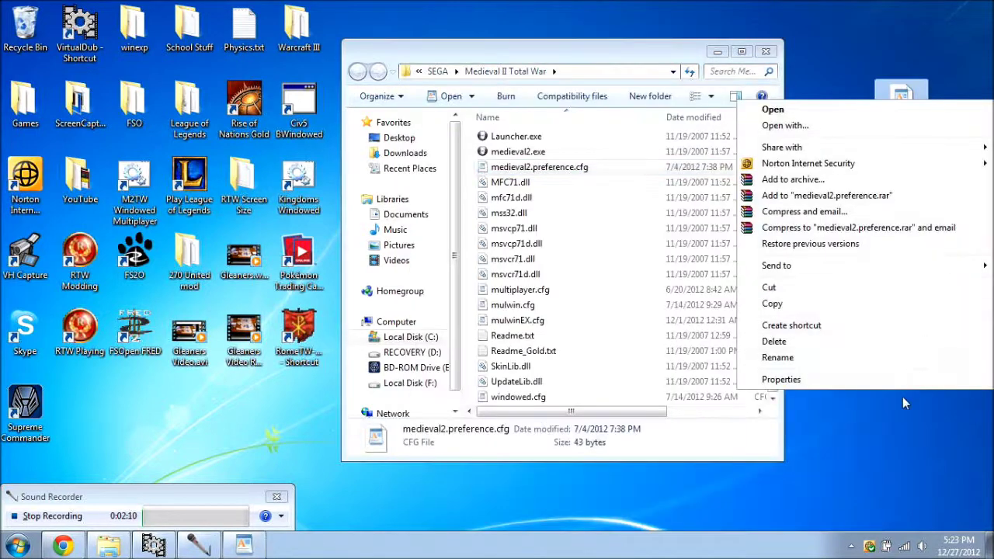
pyautogui.click(897, 378)
pyautogui.click(799, 376)
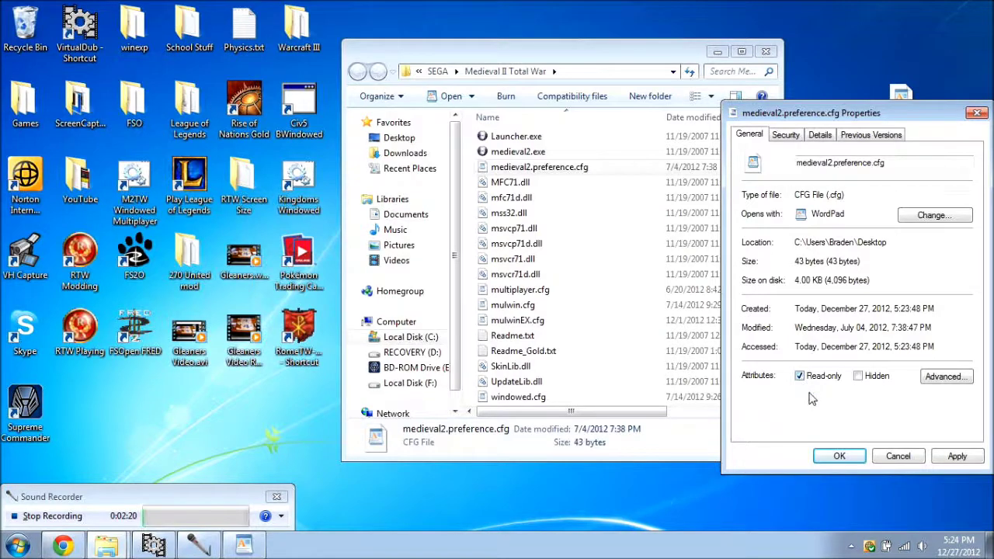
pyautogui.click(839, 456)
# View the read-only desktop copy in WordPad, then return to the game folder.
pyautogui.click(885, 116)
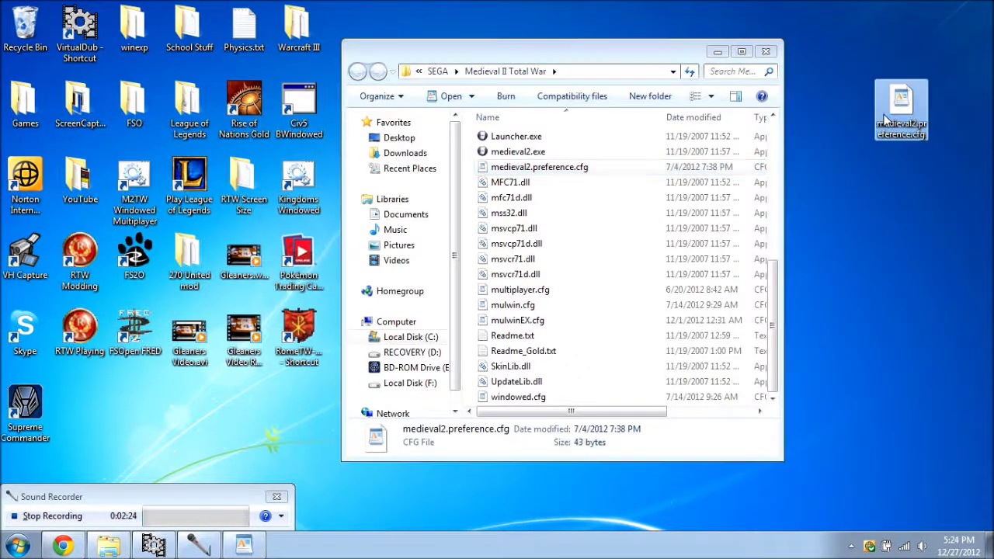
pyautogui.rightClick(894, 108)
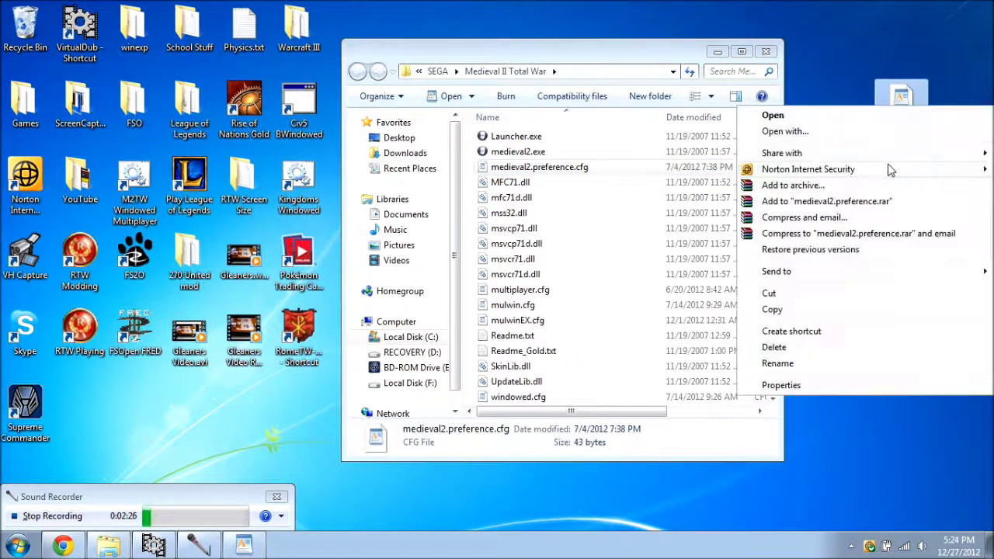
pyautogui.click(886, 115)
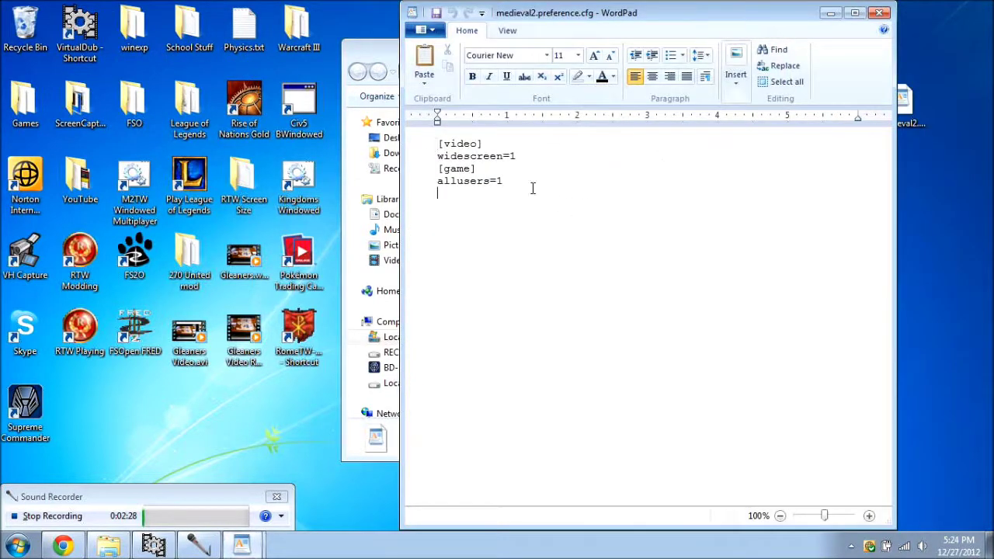
pyautogui.click(830, 13)
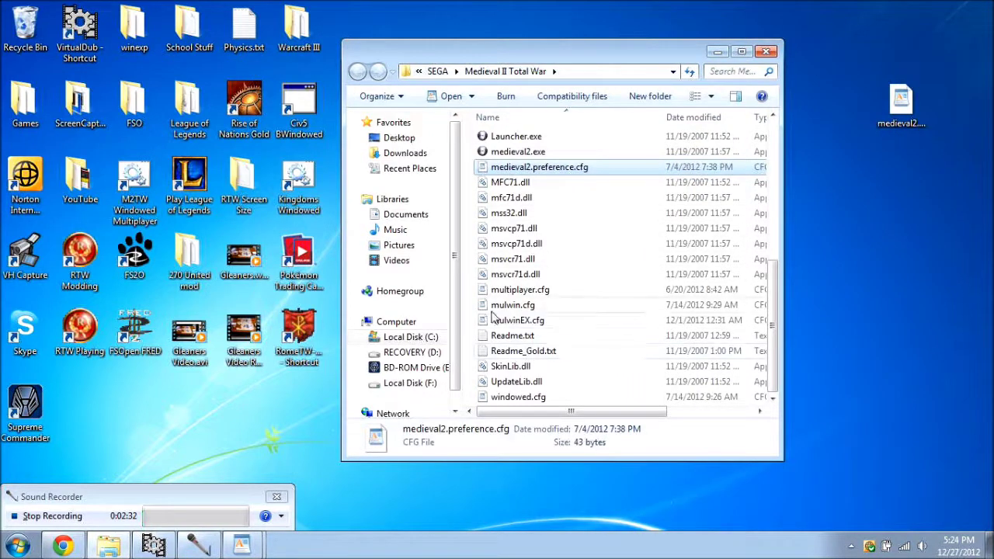
pyautogui.click(263, 550)
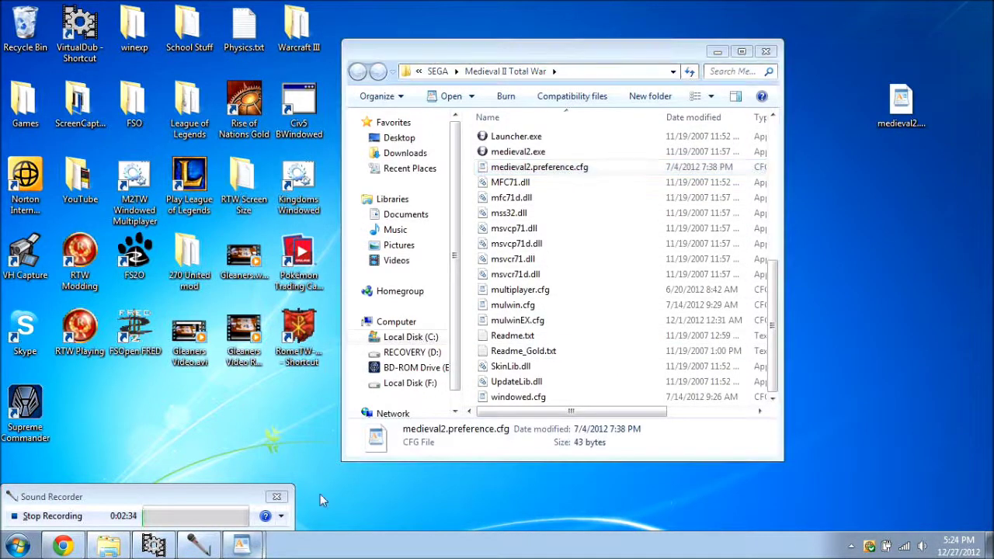
# Open mulwin.cfg in WordPad and move the preference file window to the right edge.
pyautogui.doubleClick(561, 306)
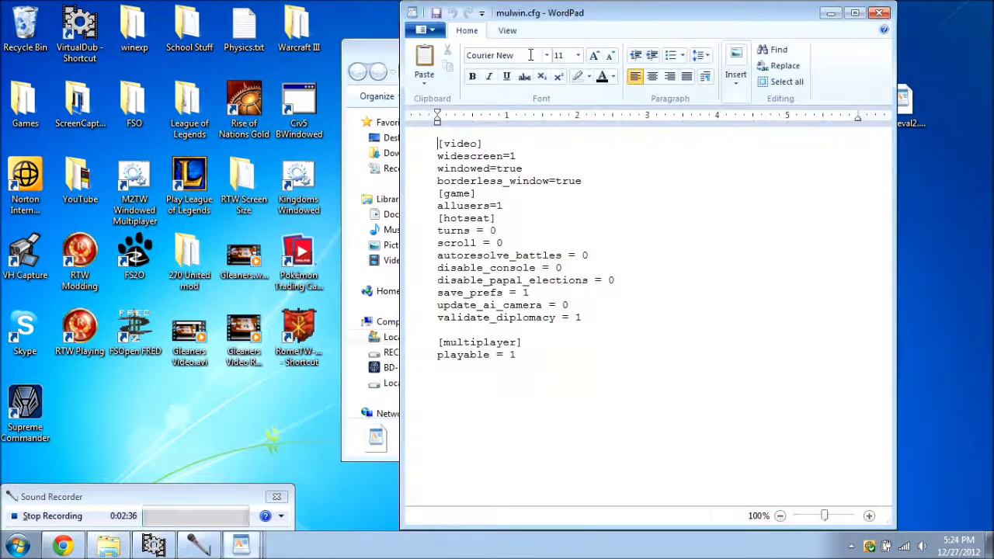
pyautogui.moveTo(597, 11); pyautogui.dragTo(323, 12)
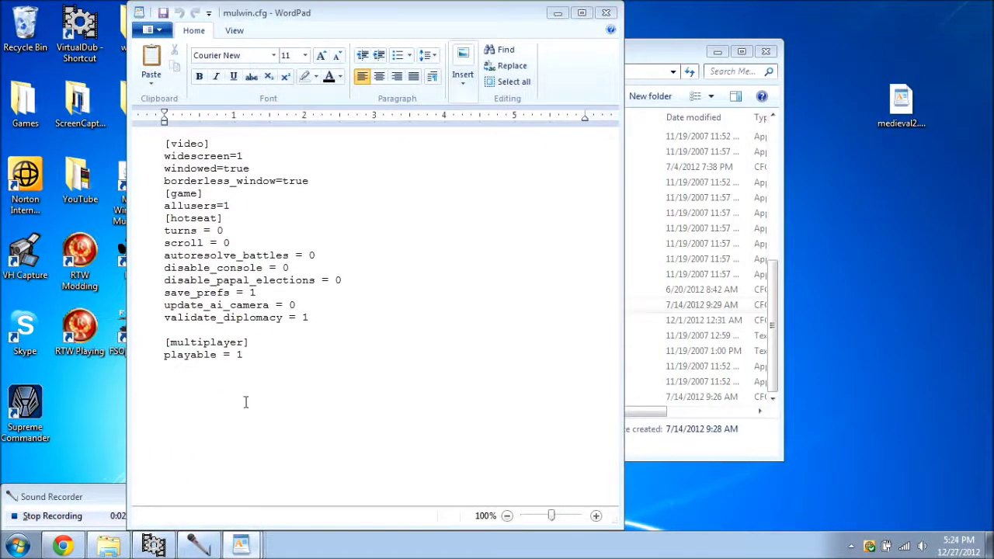
pyautogui.moveTo(688, 39); pyautogui.dragTo(993, 39)
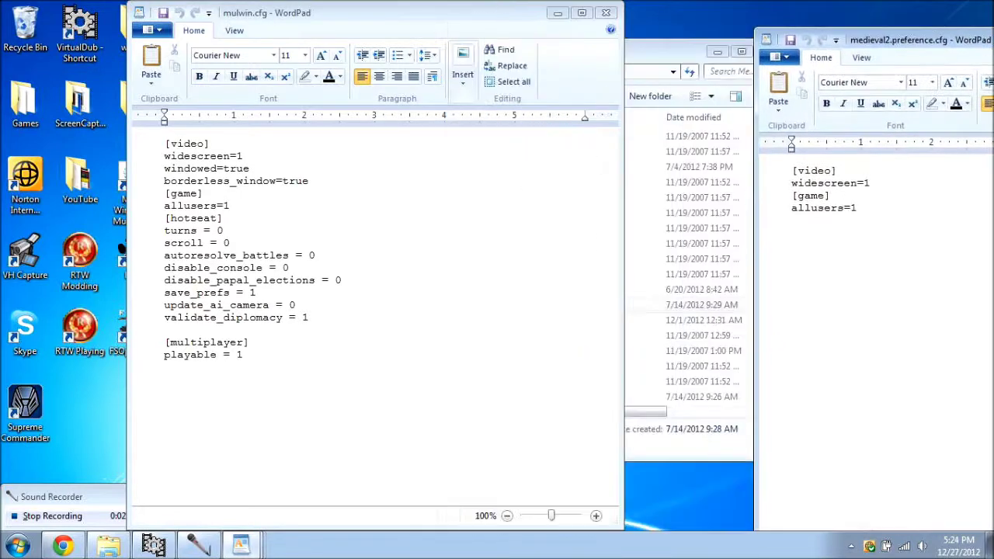
pyautogui.click(457, 9)
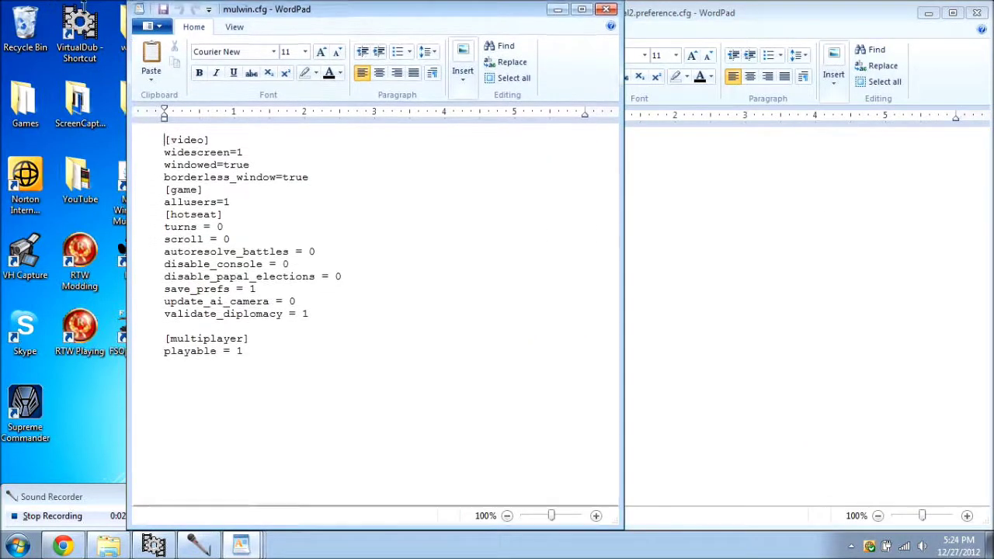
# Snap the mulwin.cfg window to the left half, beside medieval2.preference.cfg.
pyautogui.moveTo(308, 13); pyautogui.dragTo(0, 28)
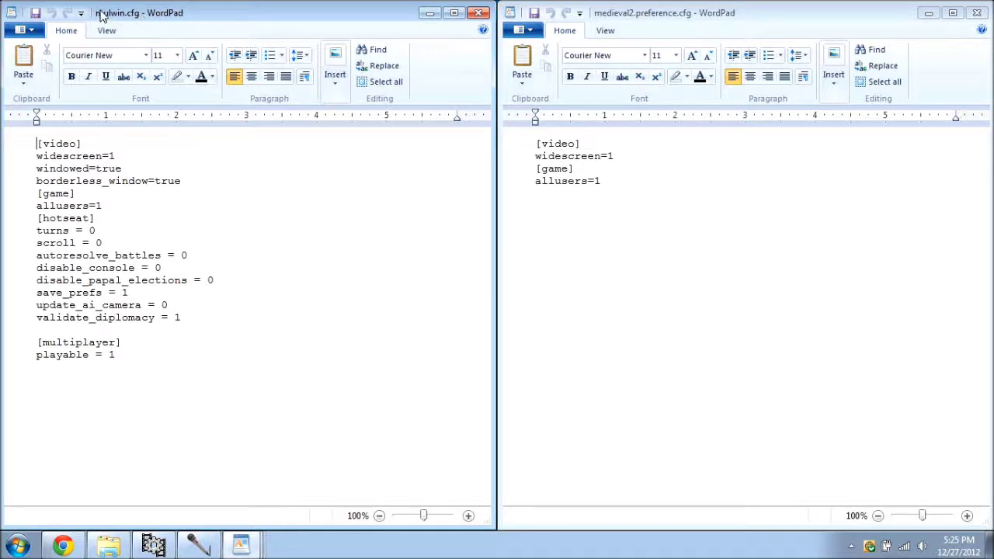
# Close both WordPad files and move the desktop cfg into the game folder, replacing the original.
pyautogui.click(478, 13)
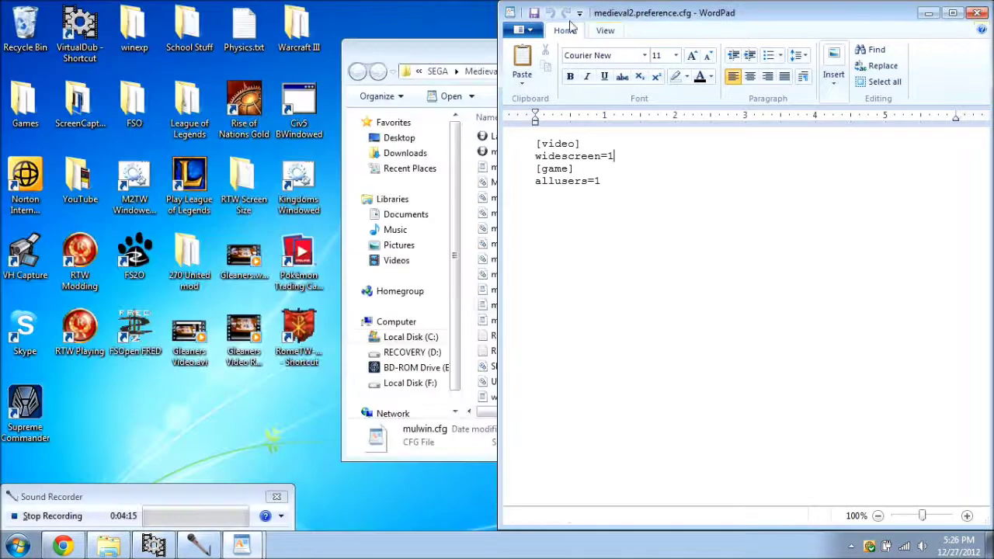
pyautogui.click(977, 13)
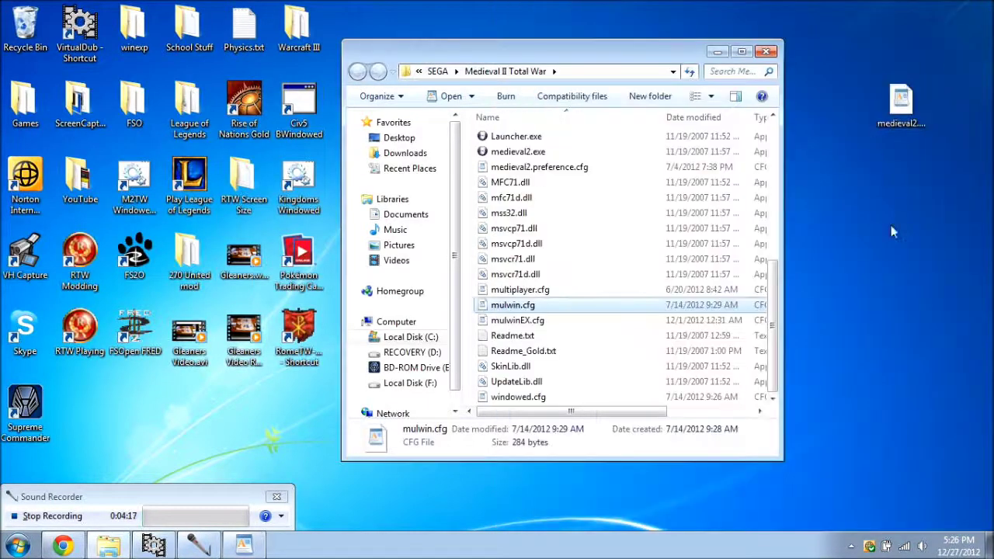
pyautogui.click(901, 105)
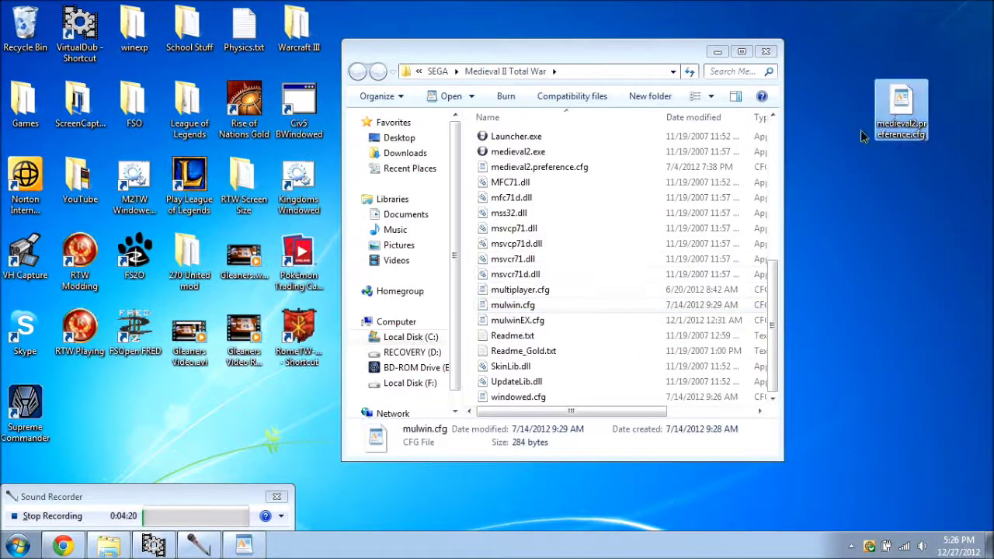
pyautogui.moveTo(536, 281); pyautogui.dragTo(535, 283)
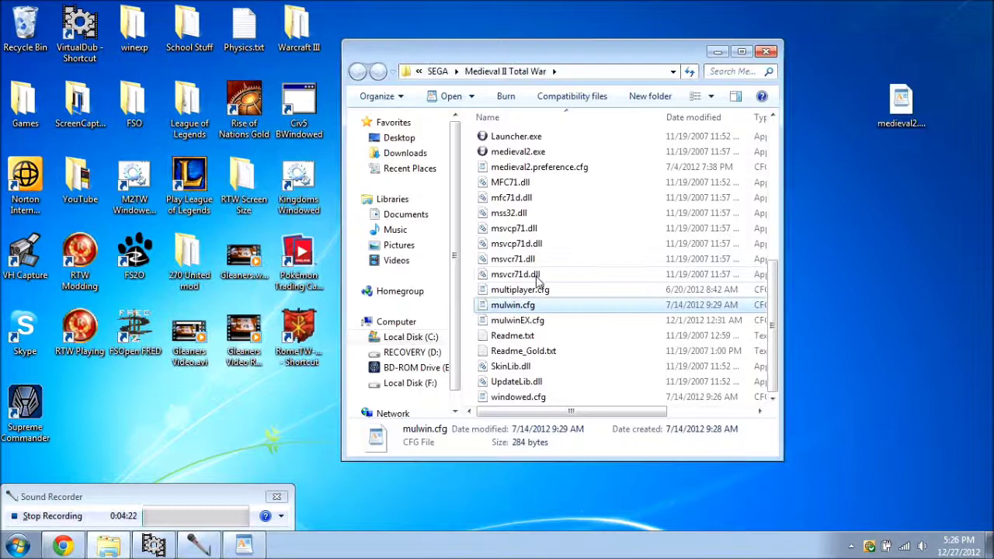
pyautogui.click(460, 190)
pyautogui.click(486, 331)
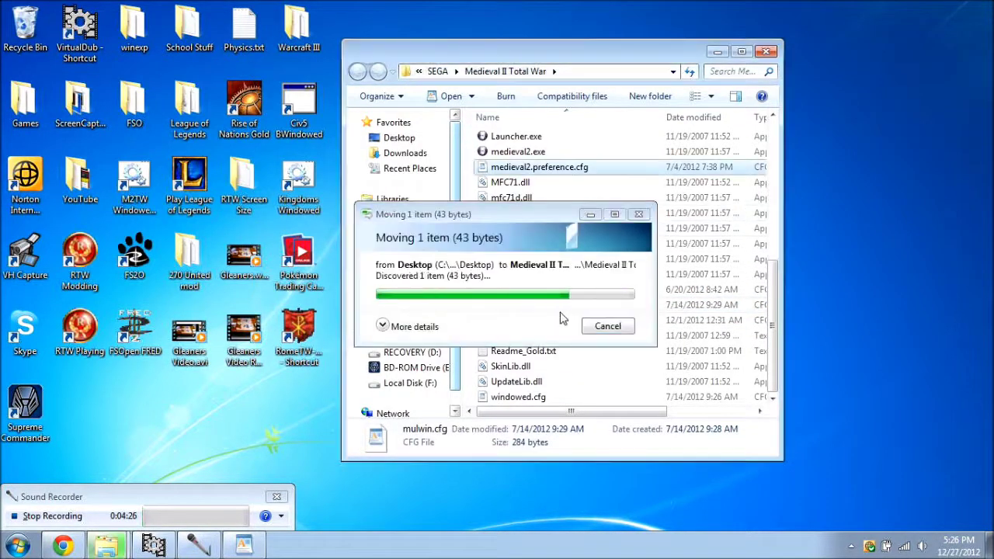
pyautogui.doubleClick(543, 167)
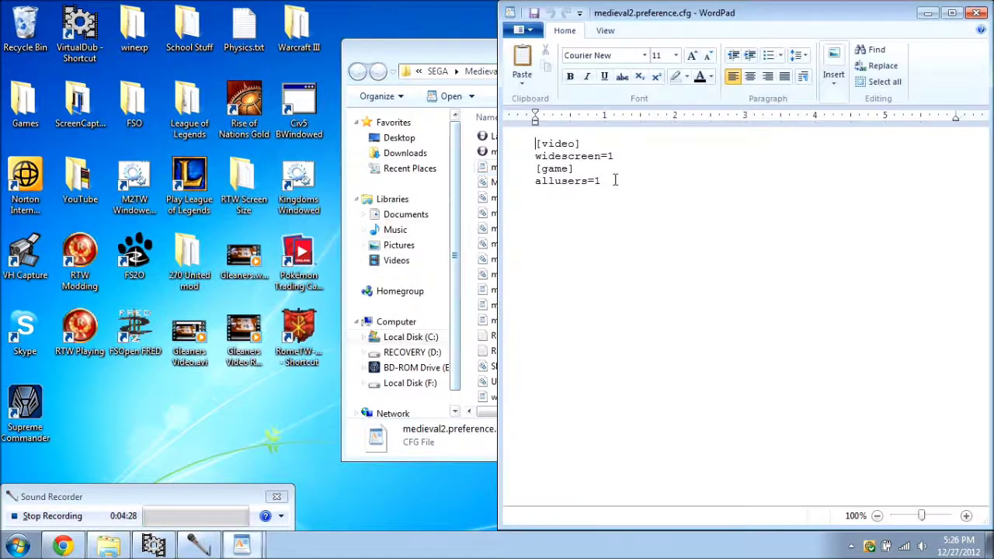
pyautogui.click(976, 13)
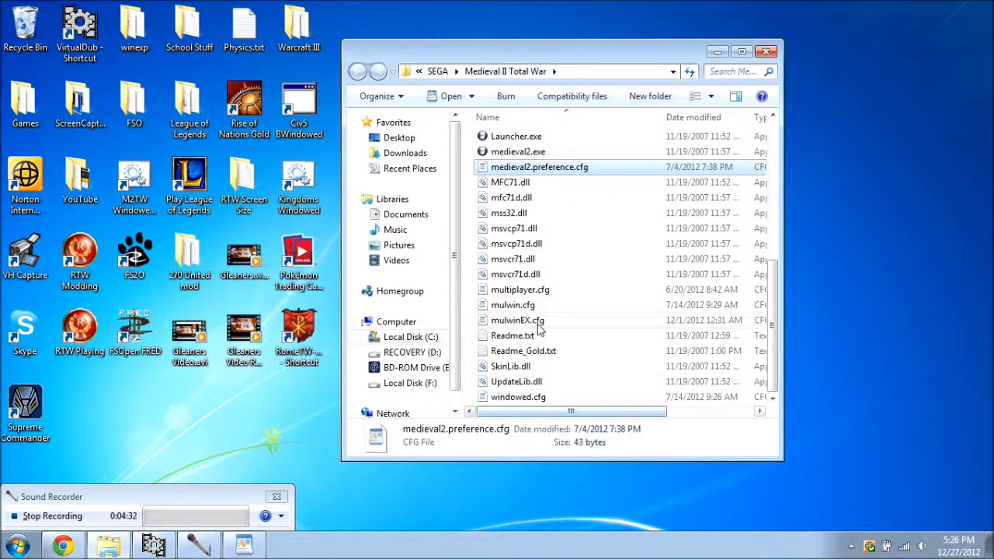
# Open Launch_Mulwin.bat for editing from the game folder.
pyautogui.scroll(2, 567, 305)
pyautogui.scroll(-2, 563, 301)
pyautogui.scroll(3, 551, 297)
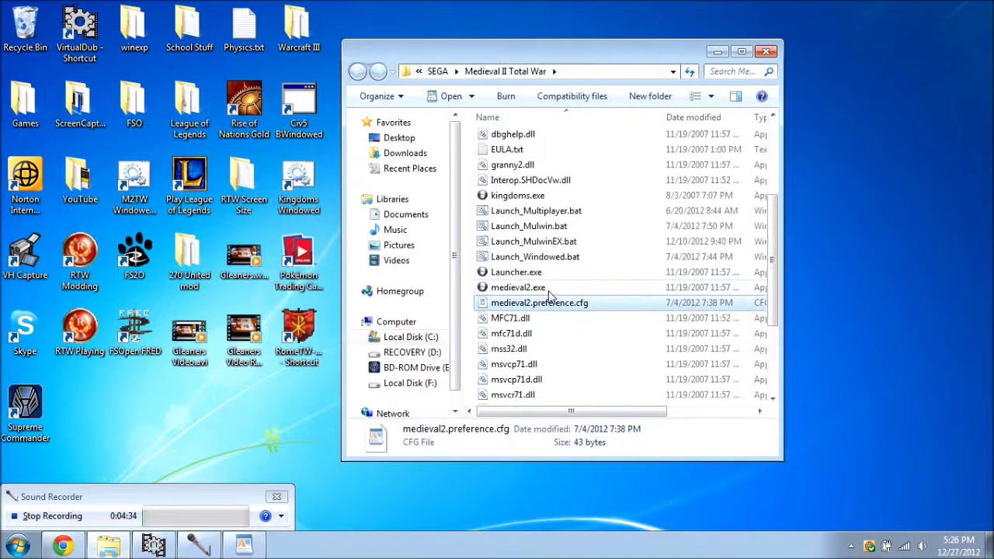
pyautogui.scroll(1, 552, 297)
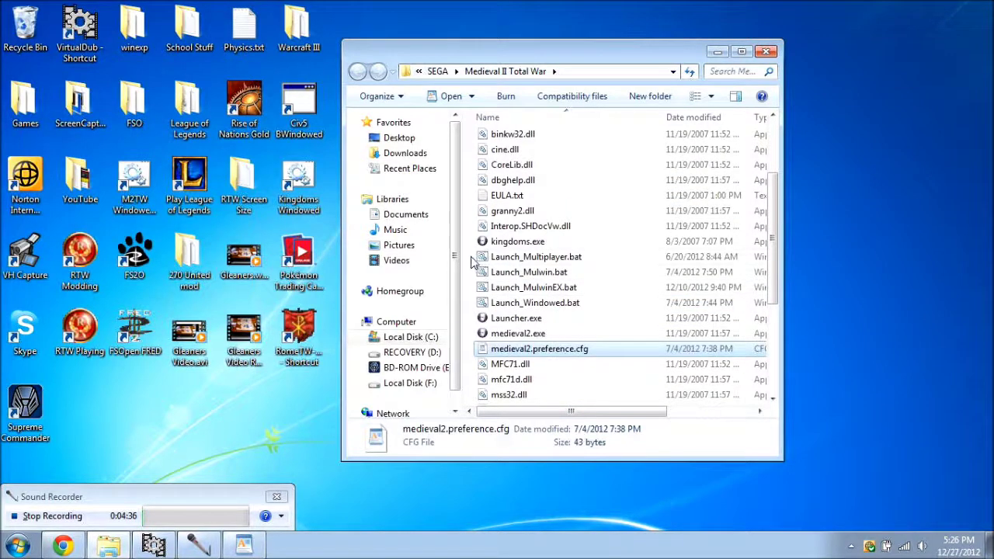
pyautogui.moveTo(497, 57); pyautogui.dragTo(587, 19)
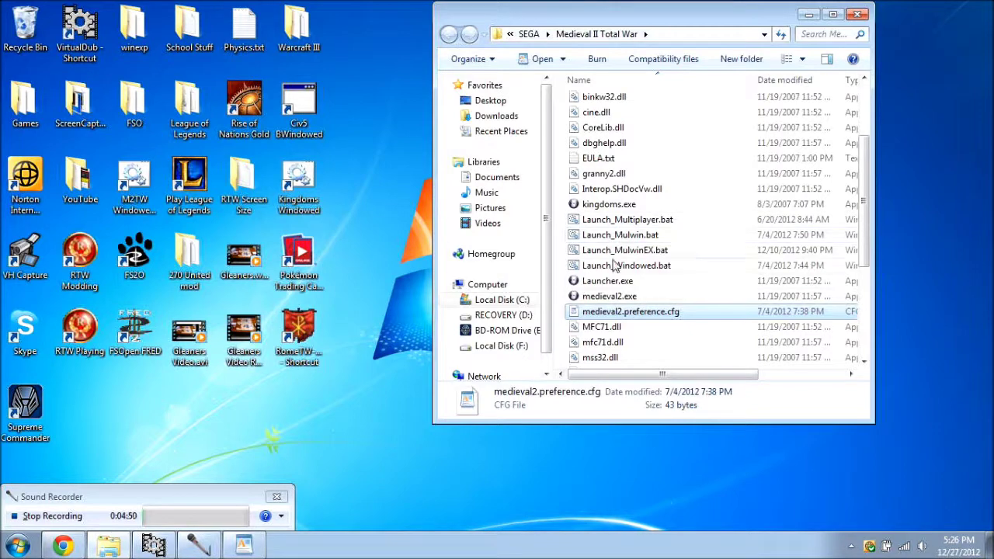
pyautogui.rightClick(625, 237)
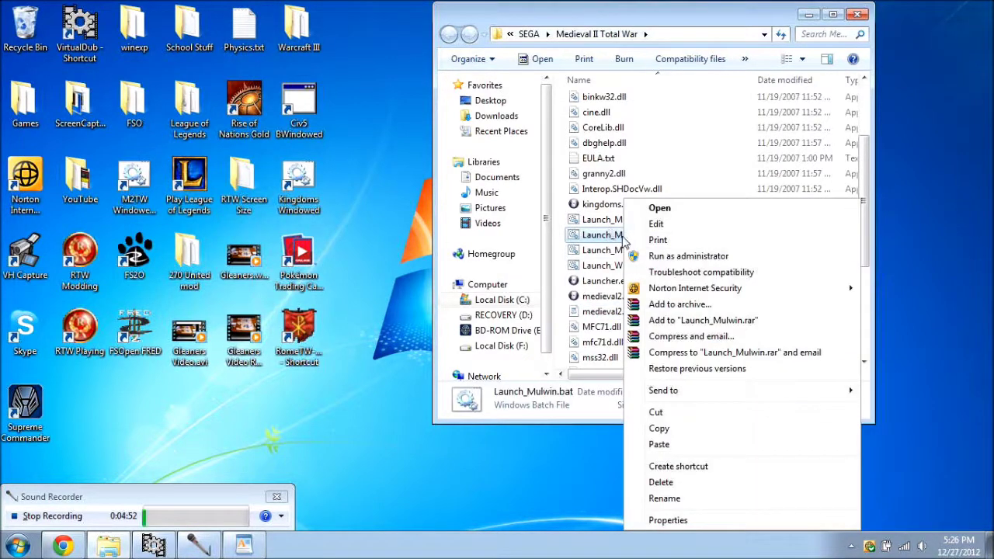
pyautogui.click(654, 224)
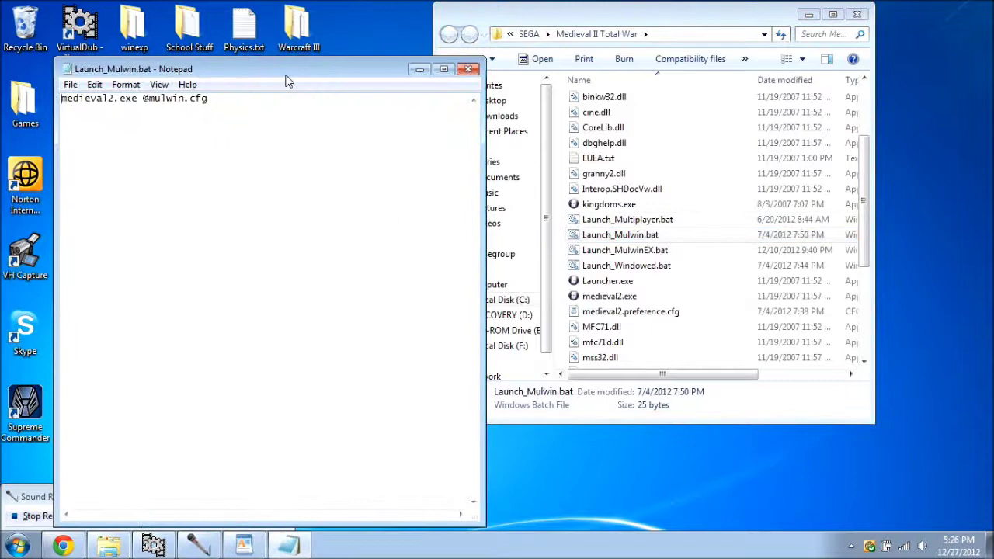
pyautogui.moveTo(285, 80)
pyautogui.mouseDown()
pyautogui.moveTo(354, 45)
pyautogui.moveTo(628, 76)
pyautogui.mouseUp()
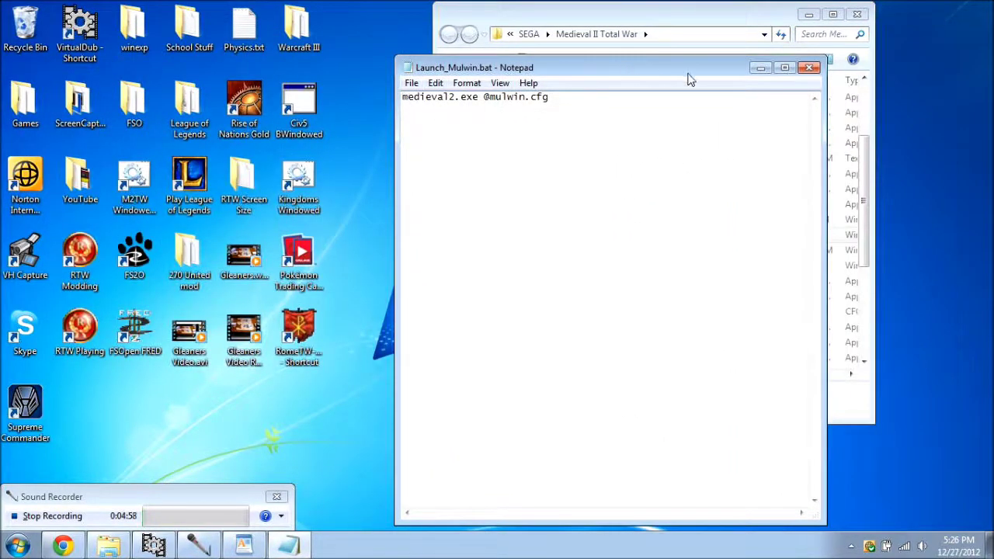
pyautogui.moveTo(566, 71); pyautogui.dragTo(749, 67)
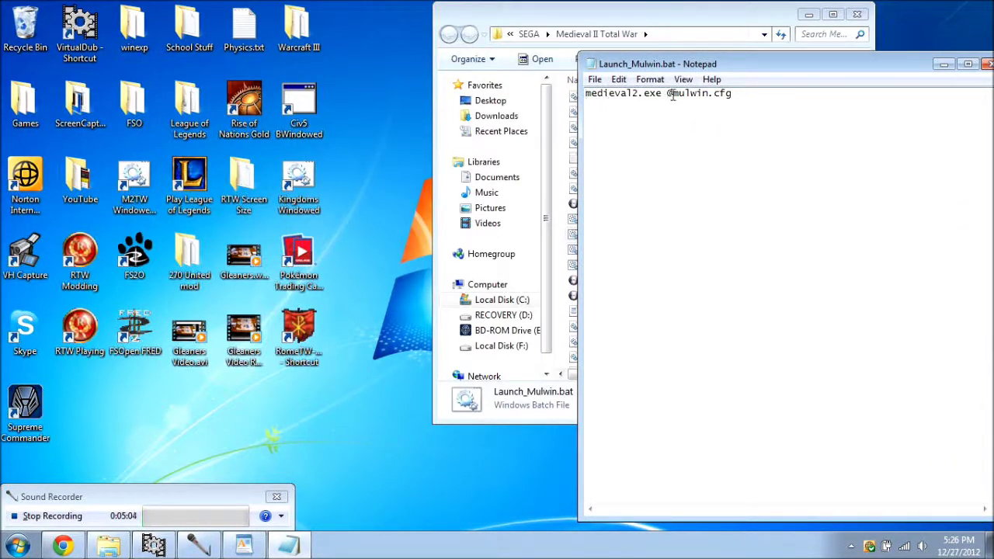
pyautogui.moveTo(906, 66); pyautogui.dragTo(821, 67)
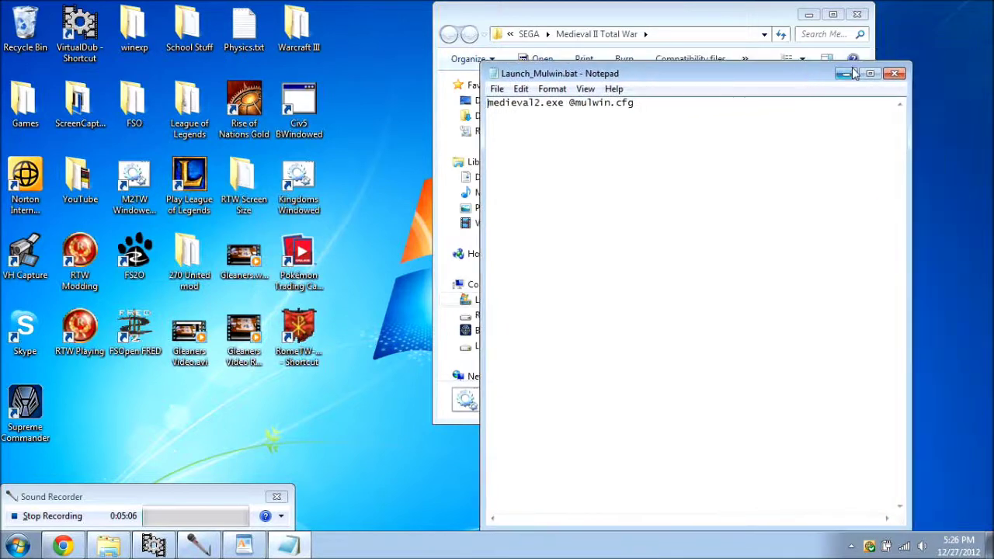
pyautogui.click(897, 67)
pyautogui.rightClick(373, 163)
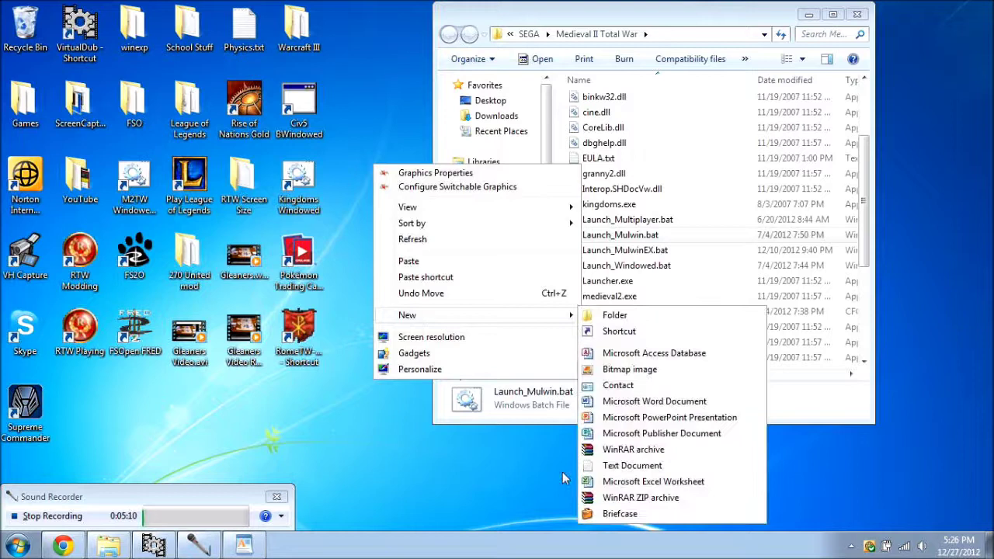
pyautogui.moveTo(407, 314)
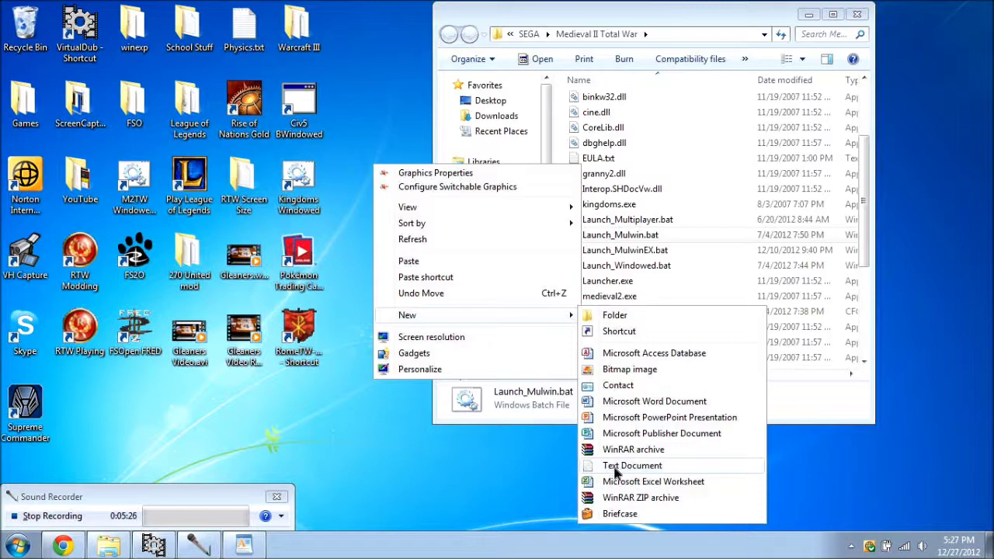
# Create a new text document on the desktop and open it in Notepad.
pyautogui.click(615, 466)
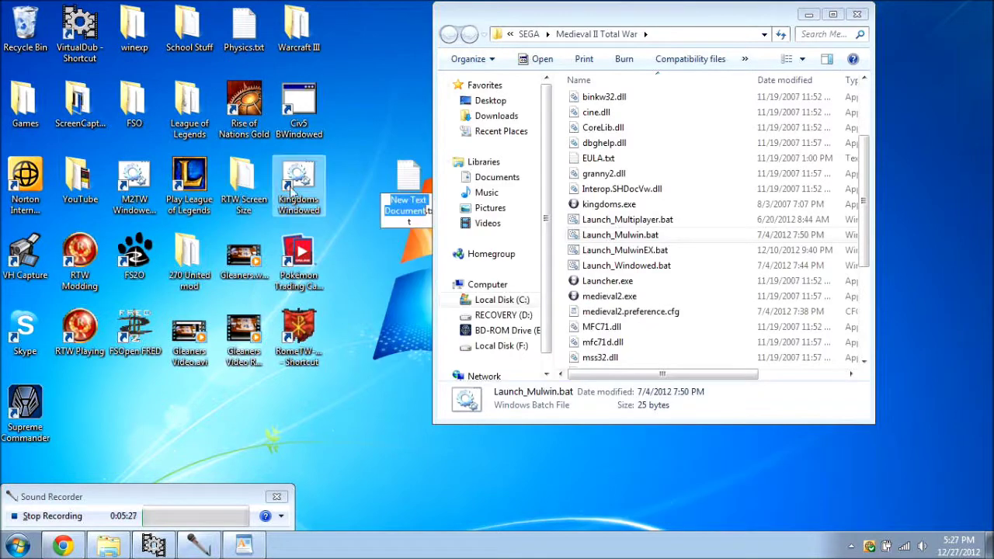
pyautogui.doubleClick(409, 181)
pyautogui.moveTo(550, 74)
pyautogui.mouseDown()
pyautogui.moveTo(169, 56)
pyautogui.moveTo(93, 35)
pyautogui.mouseUp()
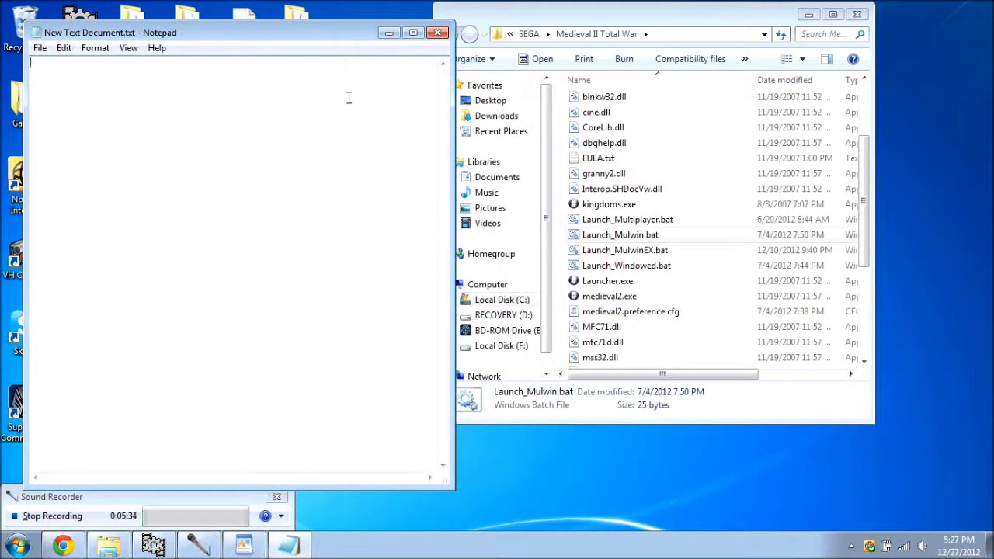
pyautogui.rightClick(638, 235)
pyautogui.click(671, 225)
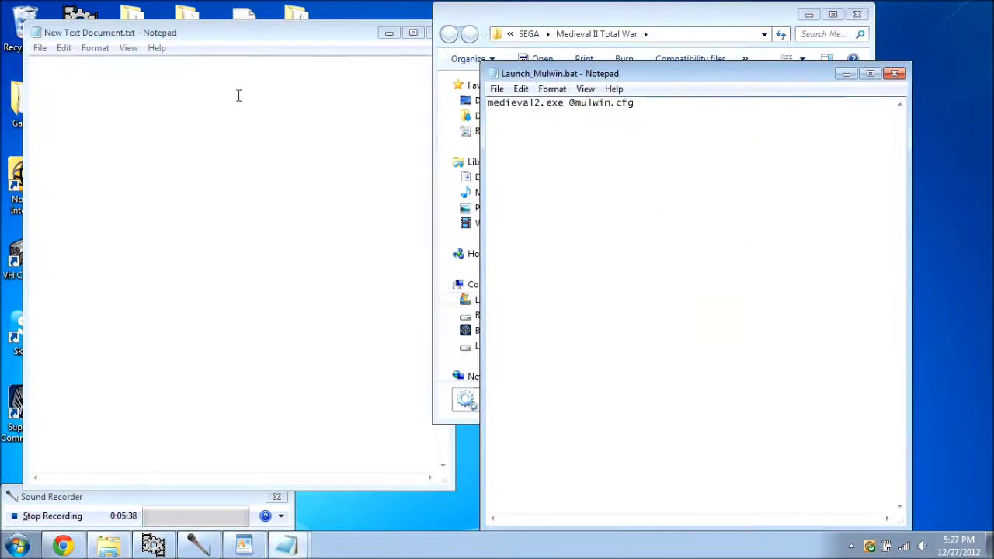
pyautogui.click(159, 97)
pyautogui.write('medieval2')
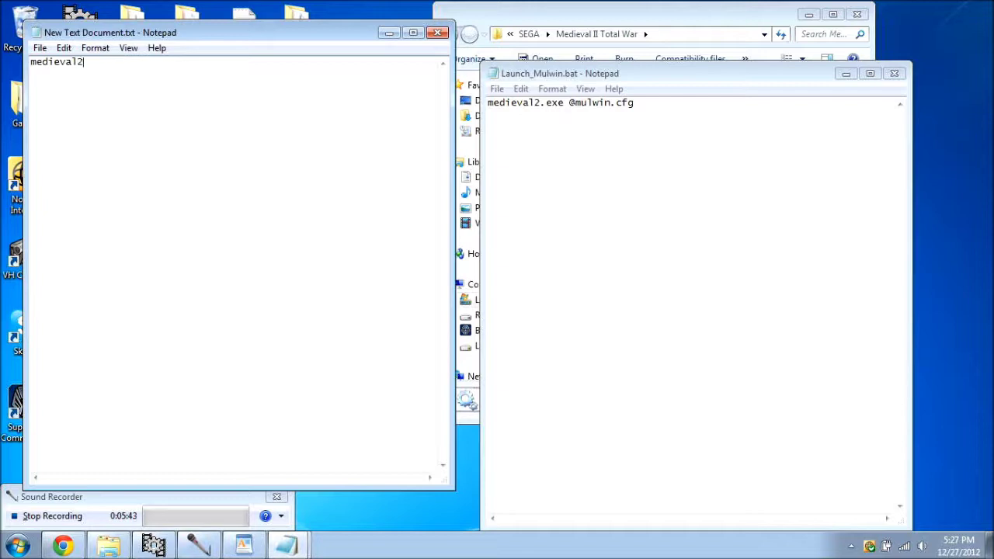
pyautogui.write('.exe @m')
pyautogui.write('ulw')
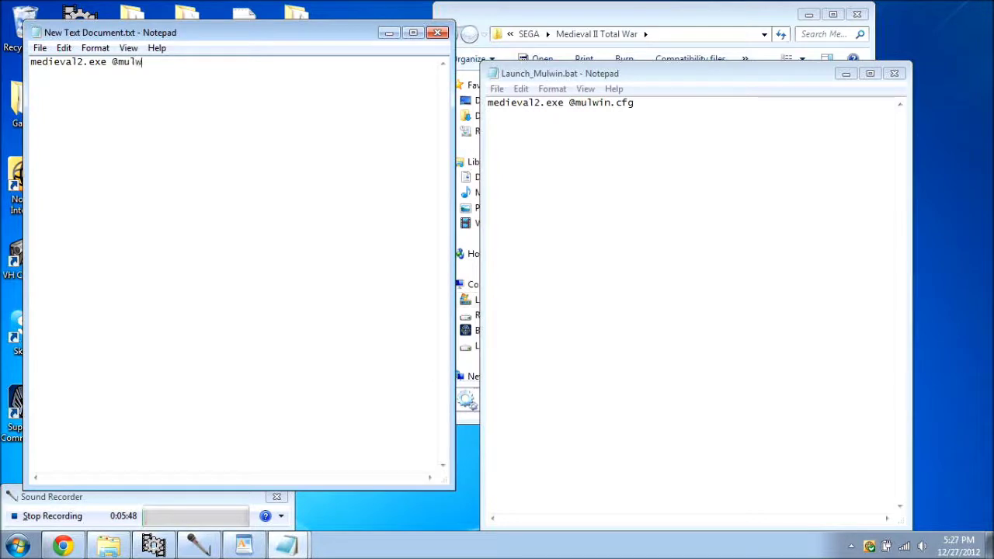
pyautogui.write('in.cfg')
# Save the document on the desktop as Video Batch.bat with the All Files type.
pyautogui.click(40, 47)
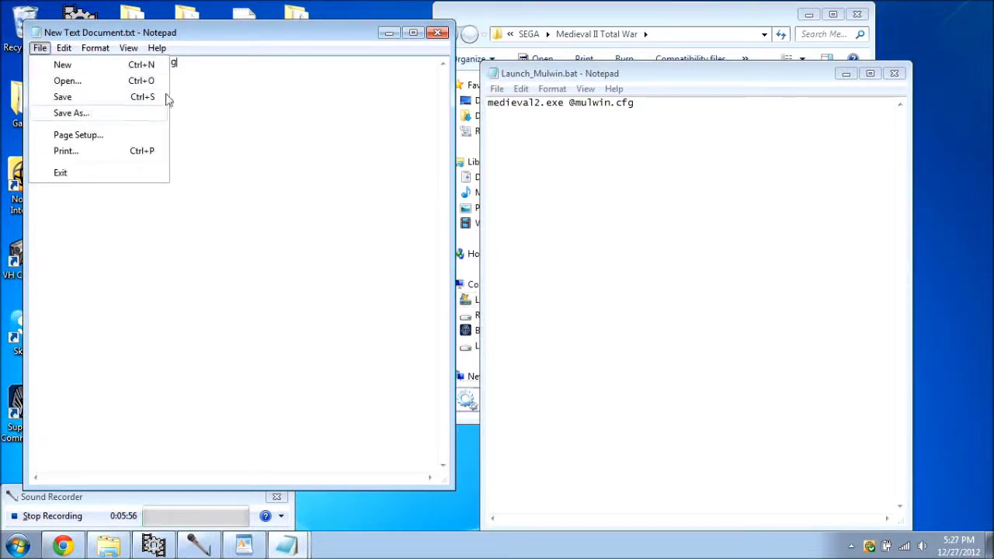
pyautogui.click(229, 113)
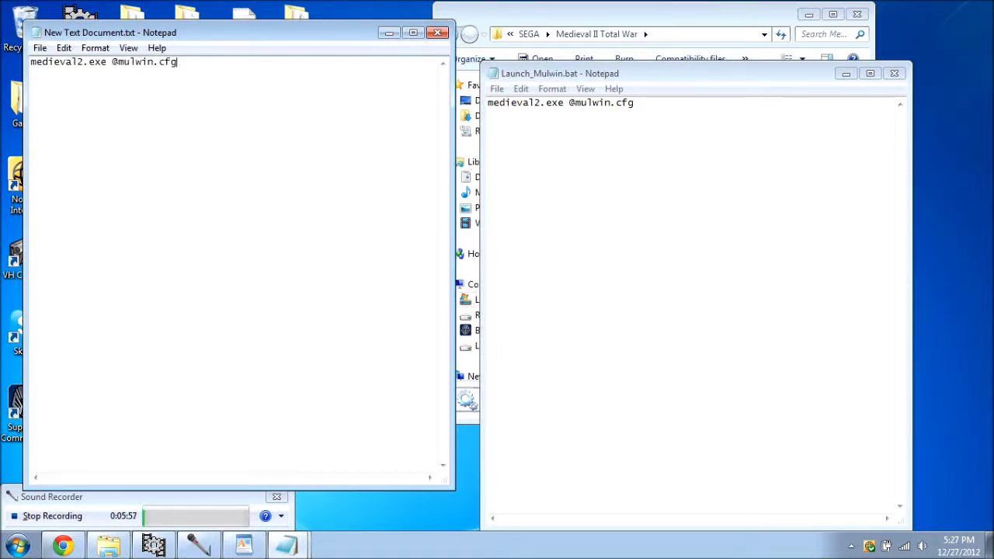
pyautogui.click(39, 47)
pyautogui.click(47, 111)
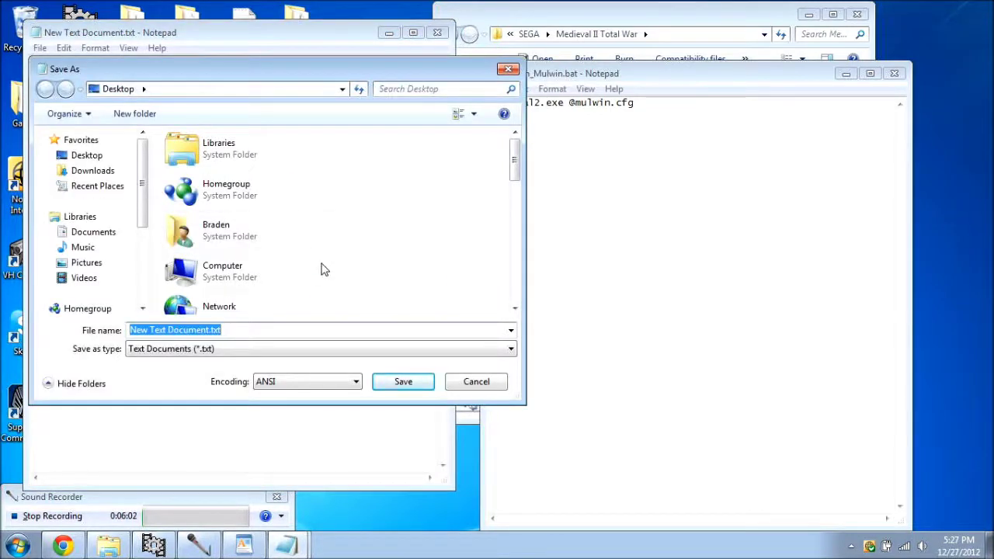
pyautogui.write('Vi')
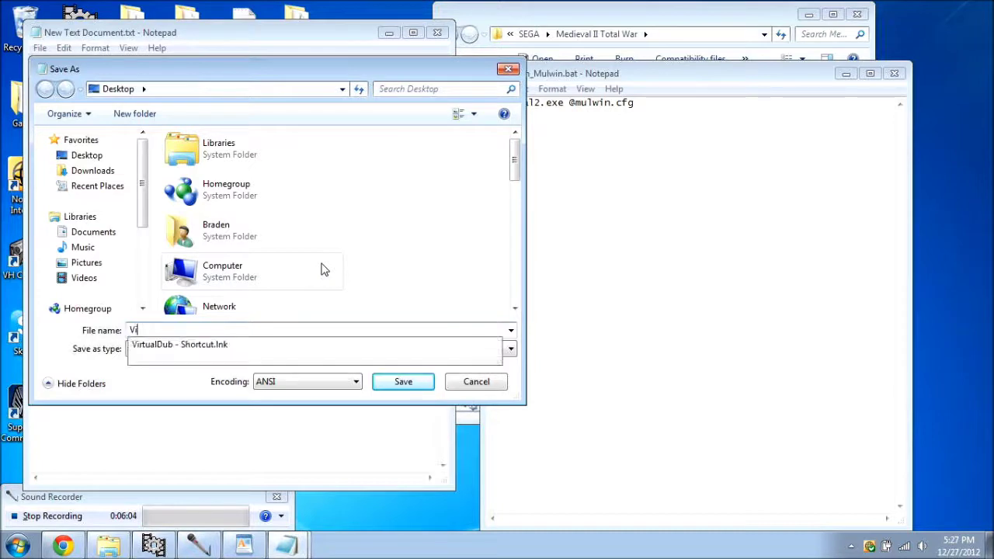
pyautogui.write('deo Batch.')
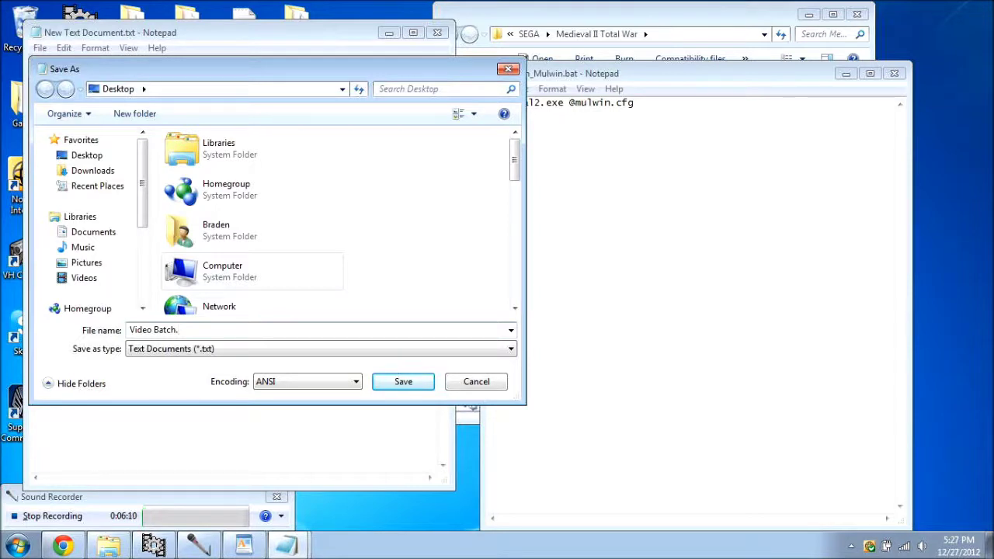
pyautogui.write('t')
pyautogui.click(289, 348)
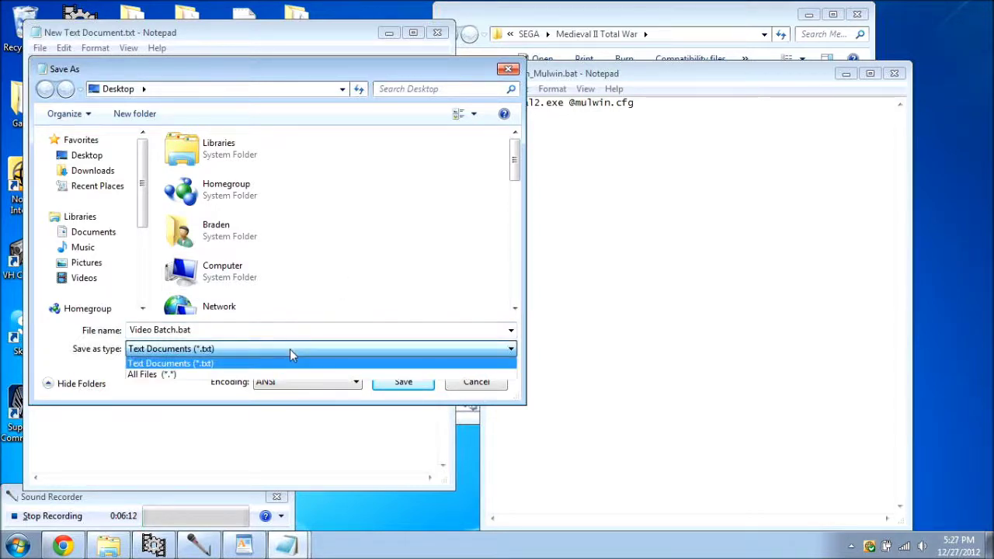
pyautogui.click(164, 376)
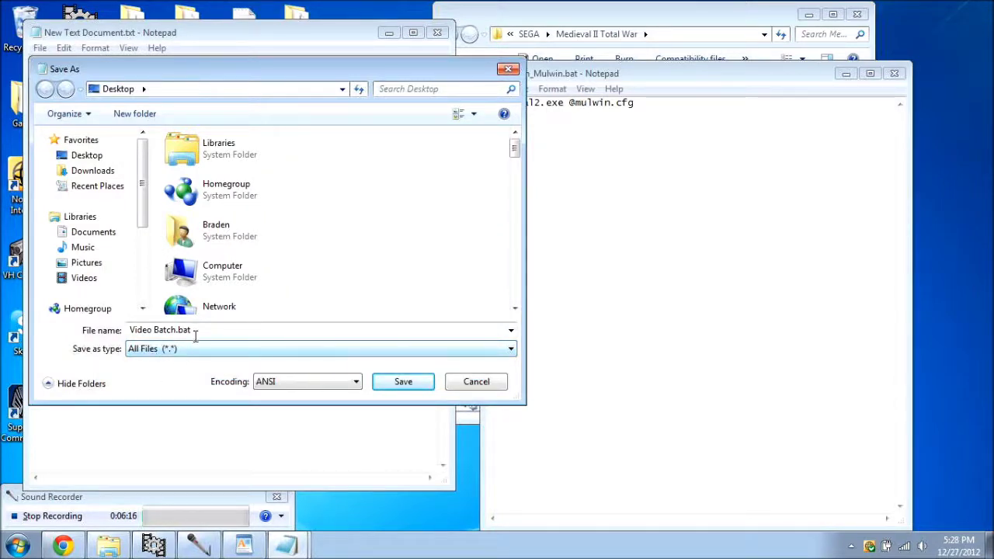
pyautogui.click(408, 384)
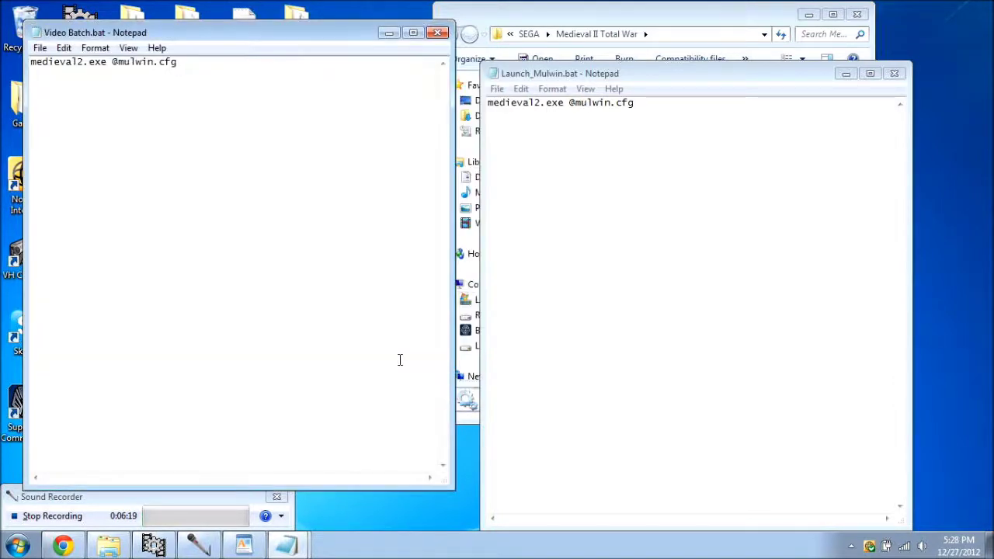
# Copy Video Batch.bat into the Medieval II Total War folder, approving administrator access.
pyautogui.moveTo(346, 32)
pyautogui.mouseDown()
pyautogui.moveTo(553, 415)
pyautogui.moveTo(518, 326)
pyautogui.mouseUp()
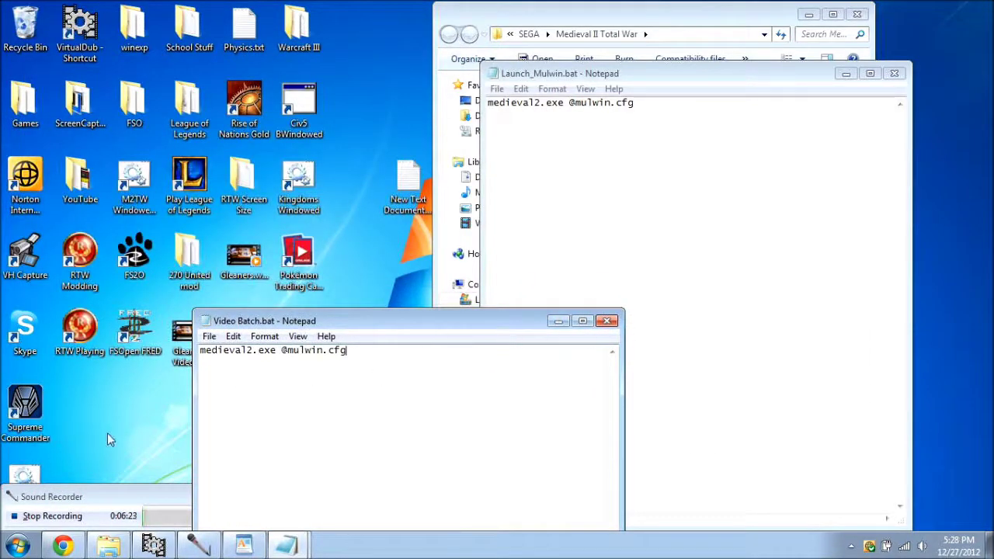
pyautogui.moveTo(140, 497); pyautogui.dragTo(215, 420)
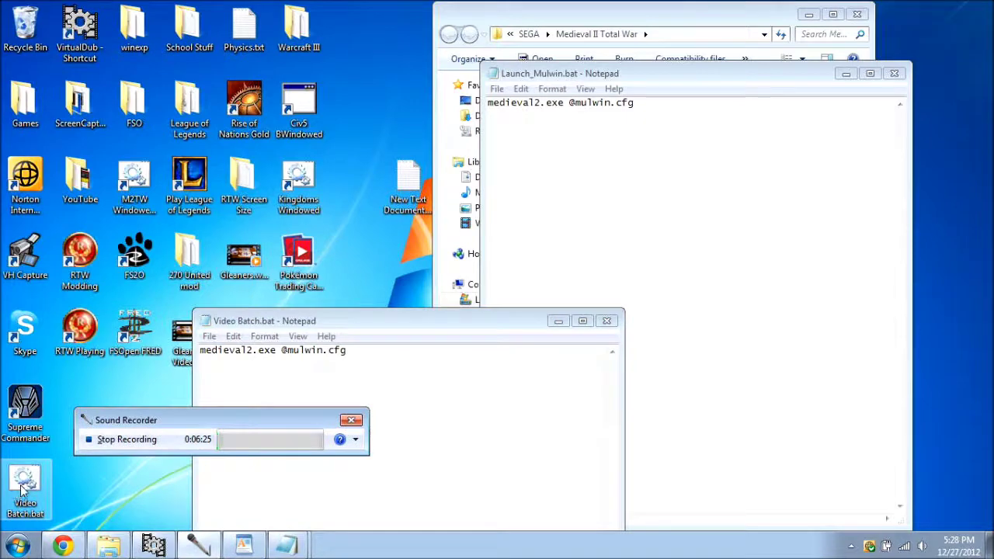
pyautogui.click(845, 74)
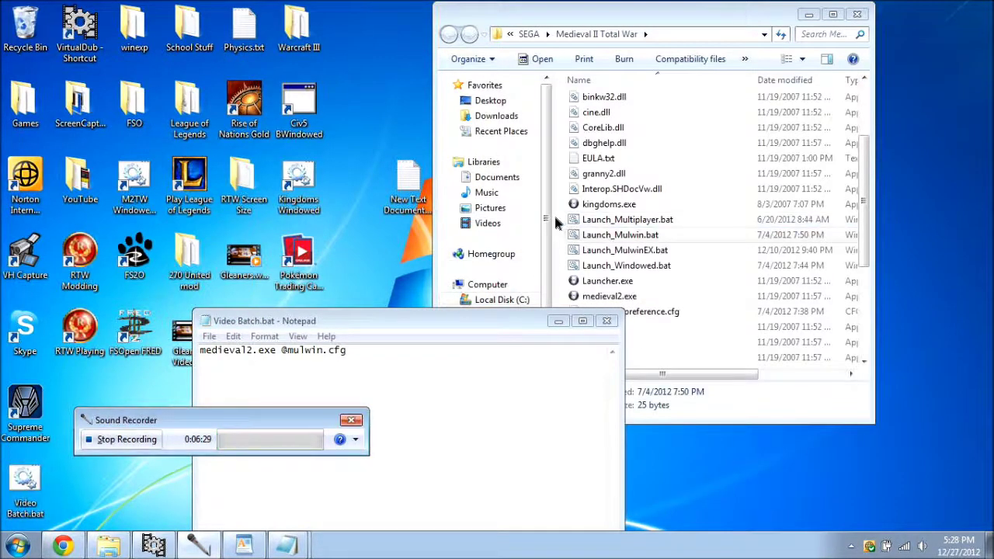
pyautogui.click(483, 330)
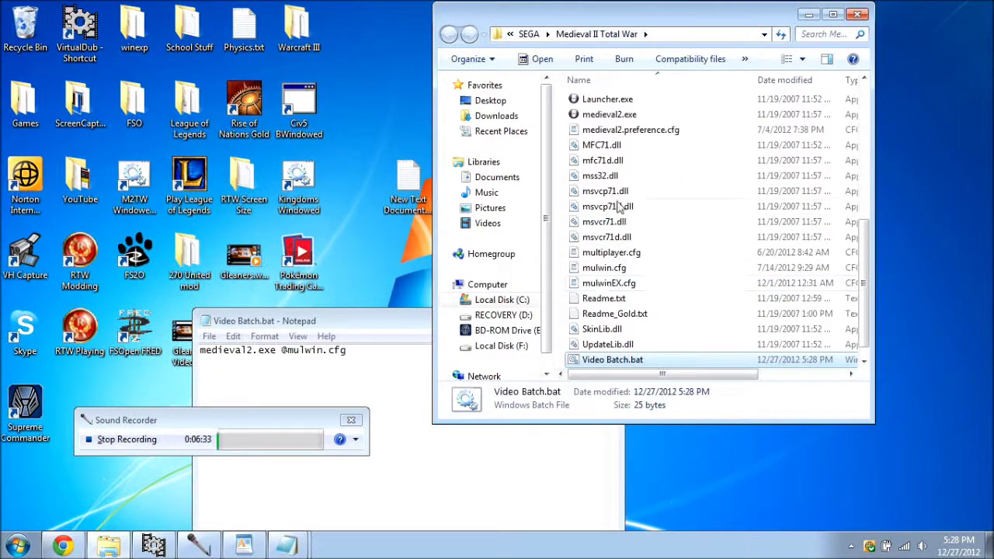
pyautogui.scroll(3, 619, 206)
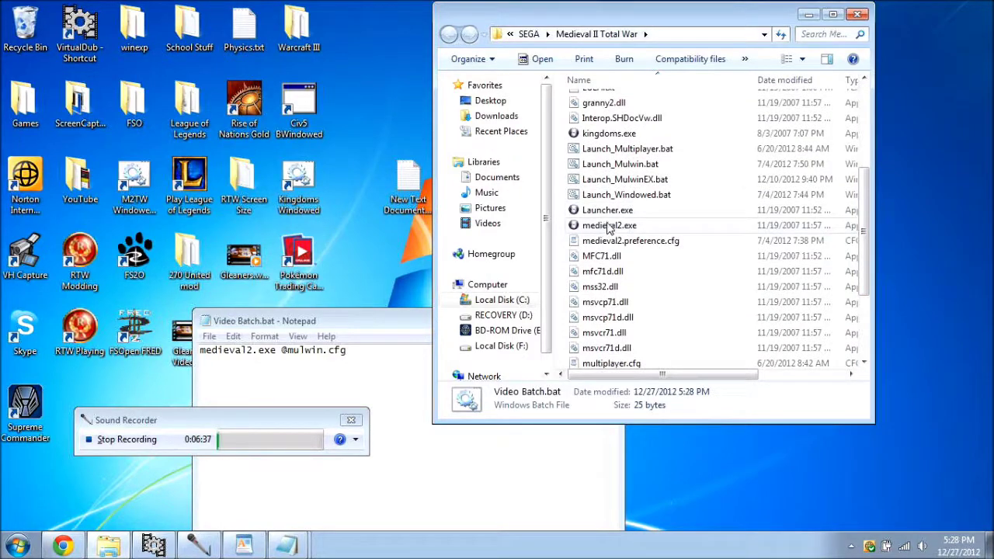
pyautogui.scroll(-3, 652, 311)
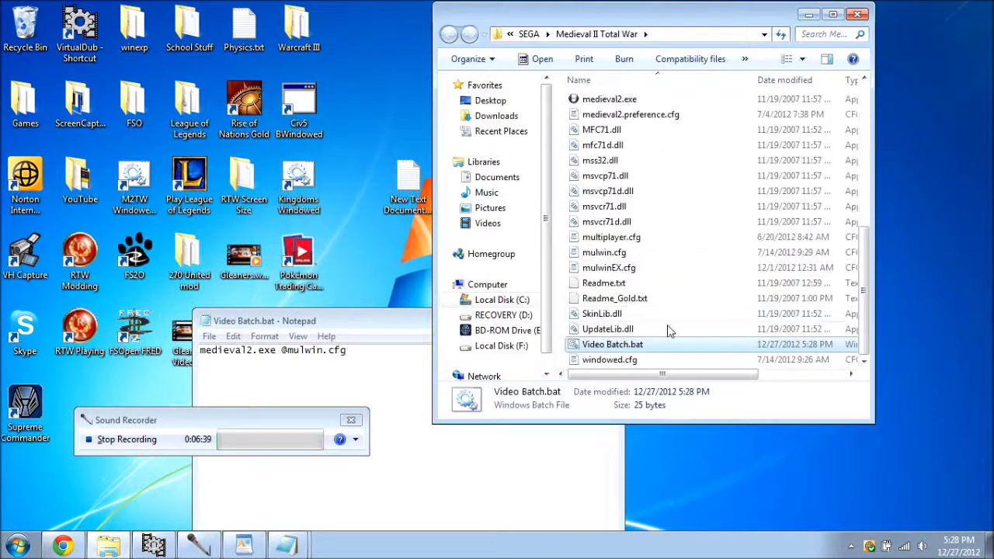
# Run Video Batch.bat, dismiss the Kingdoms wrong-disc error, and move its Notepad window top-left.
pyautogui.doubleClick(599, 347)
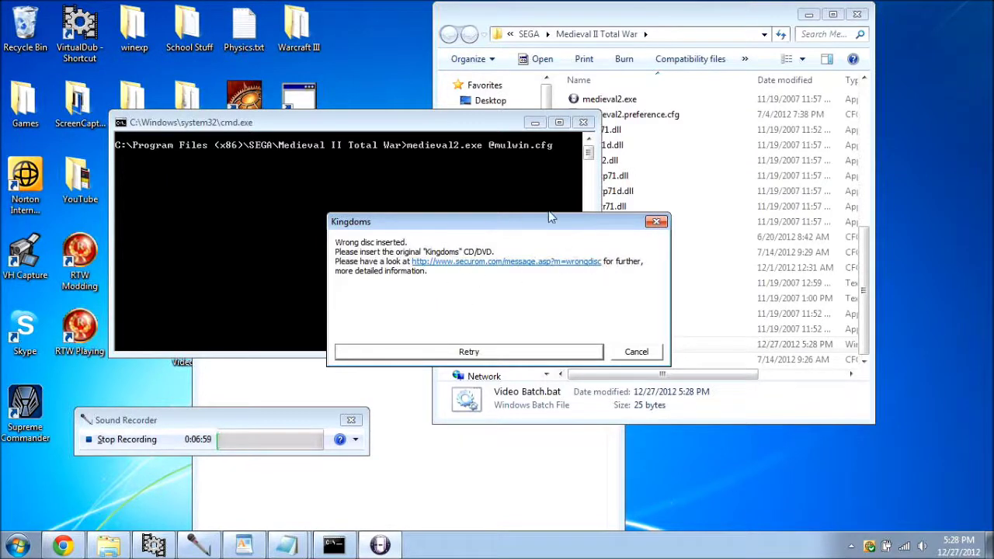
pyautogui.click(656, 223)
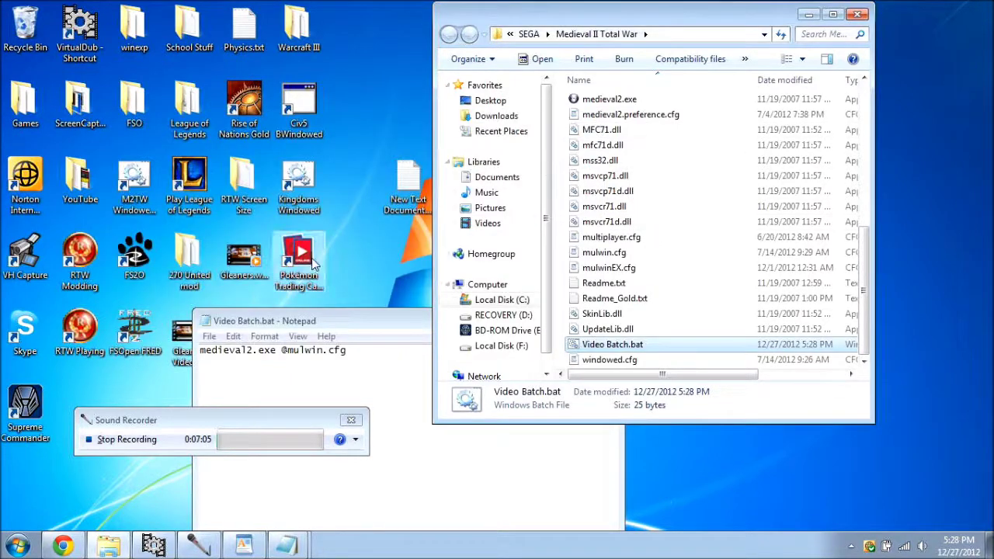
pyautogui.moveTo(273, 420); pyautogui.dragTo(200, 493)
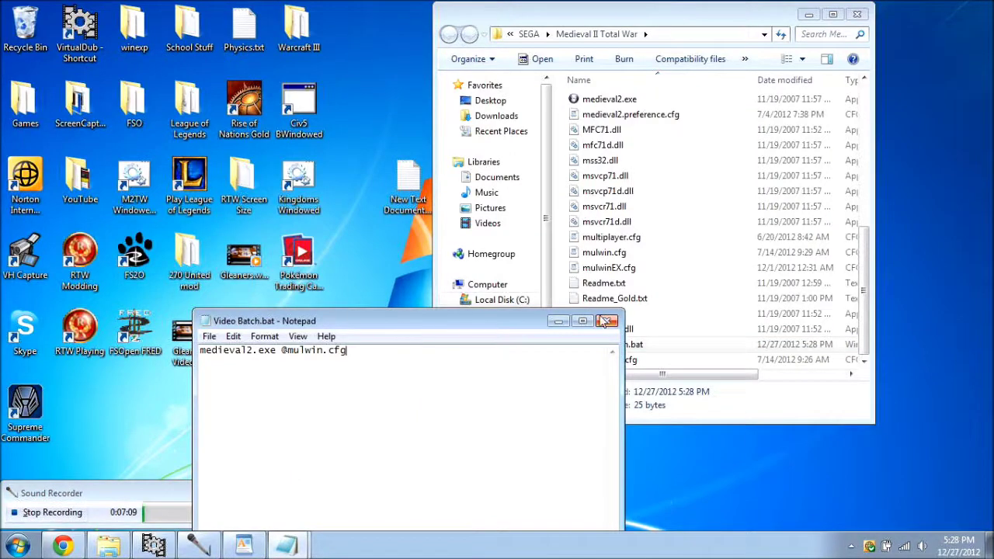
pyautogui.moveTo(504, 326)
pyautogui.mouseDown()
pyautogui.moveTo(410, 99)
pyautogui.moveTo(414, 42)
pyautogui.mouseUp()
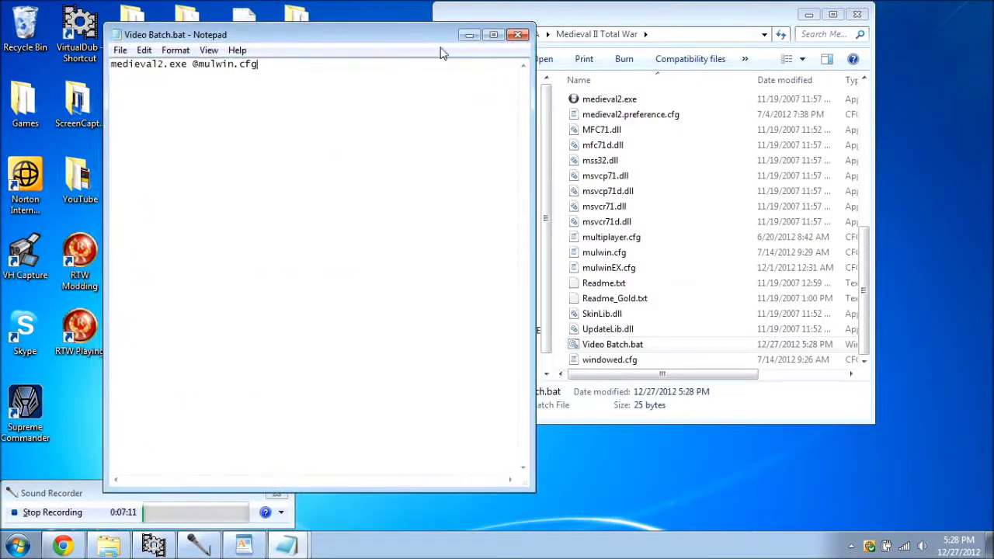
pyautogui.click(862, 247)
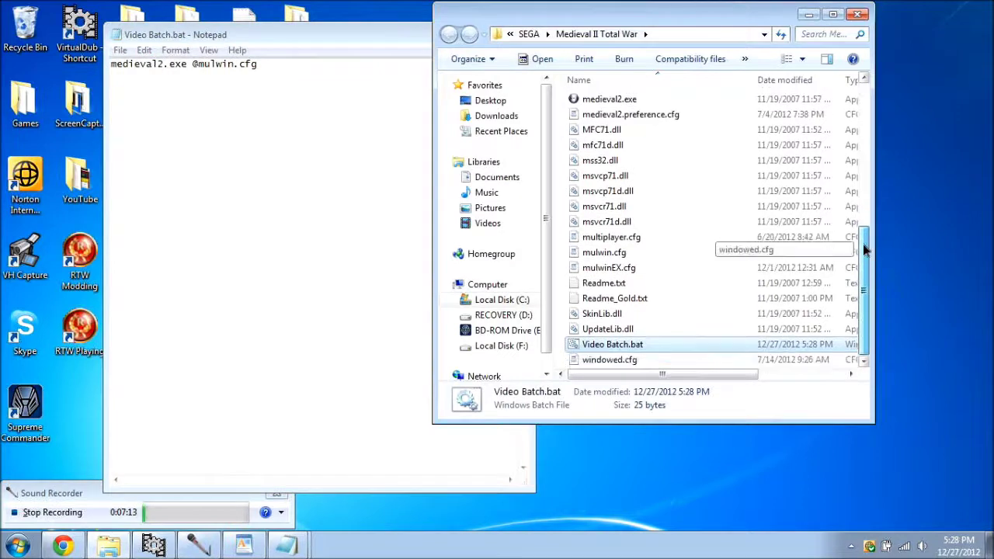
pyautogui.rightClick(617, 267)
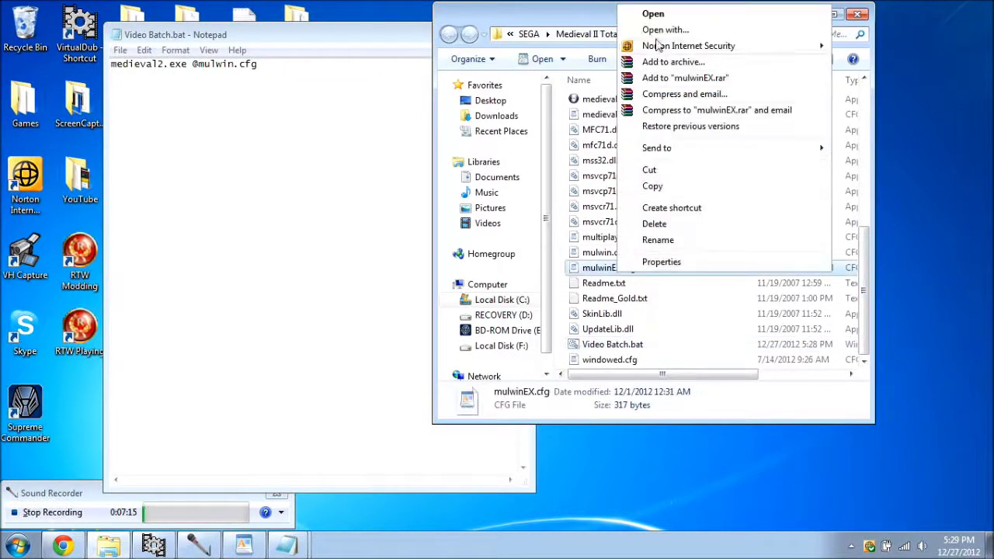
pyautogui.click(559, 279)
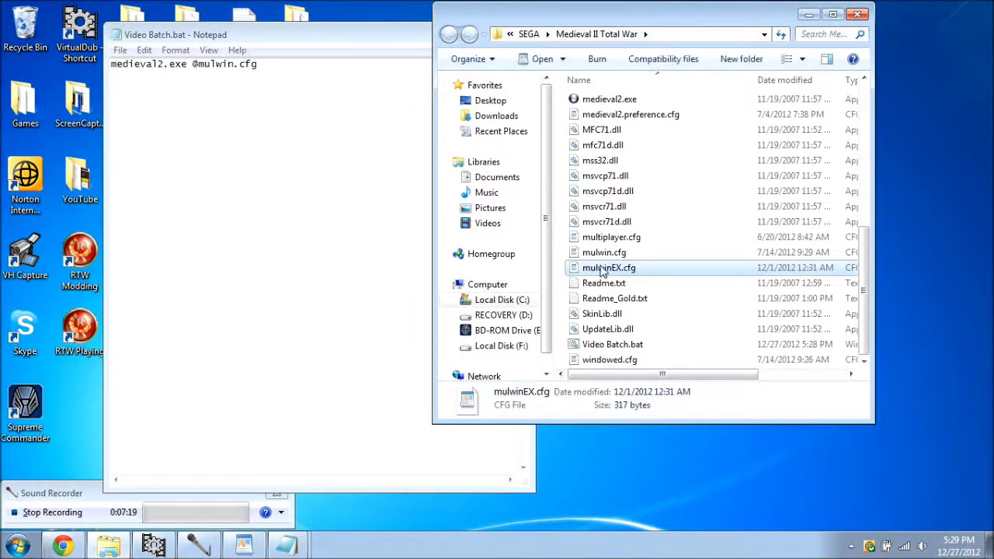
pyautogui.rightClick(602, 270)
pyautogui.click(635, 272)
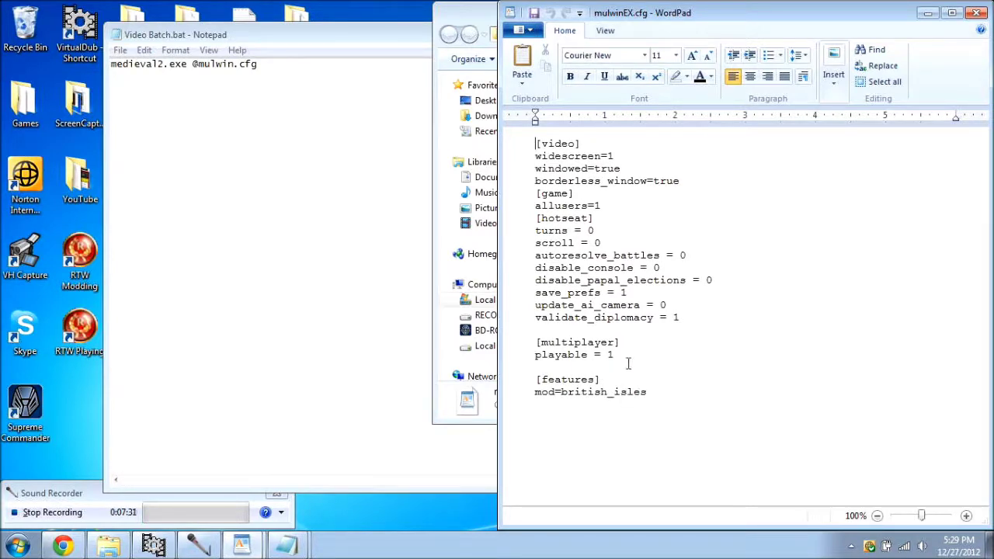
pyautogui.moveTo(771, 23); pyautogui.dragTo(705, 33)
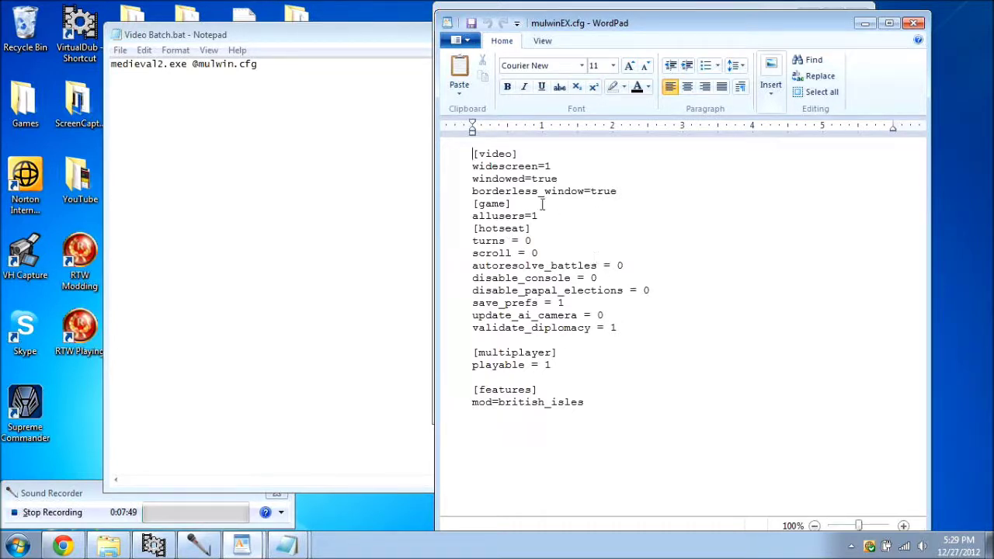
pyautogui.tripleClick(501, 191)
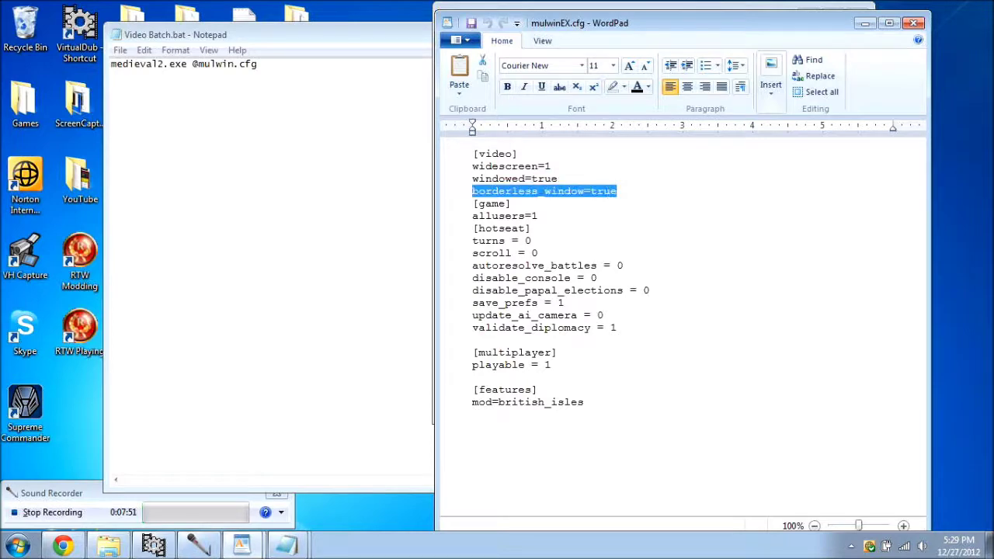
pyautogui.tripleClick(544, 179)
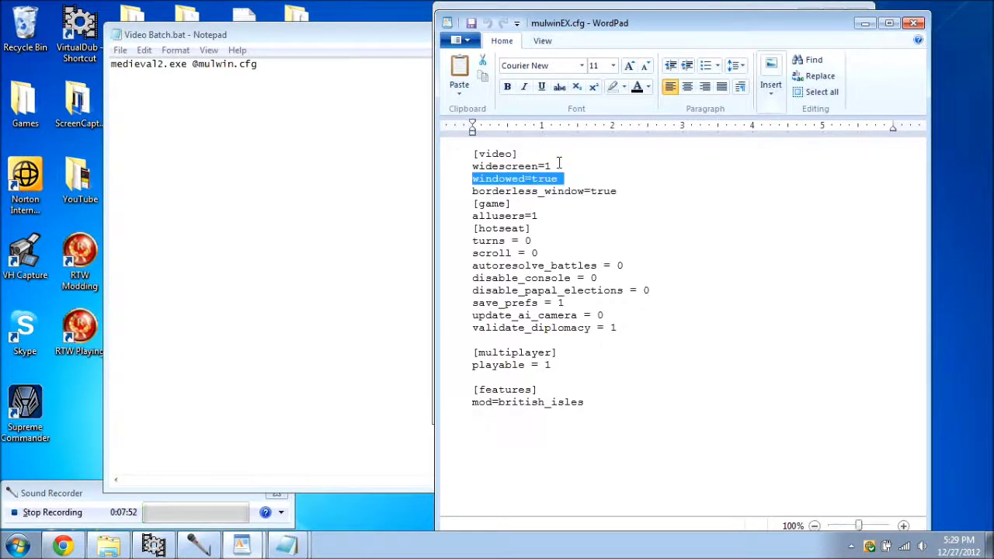
pyautogui.click(918, 28)
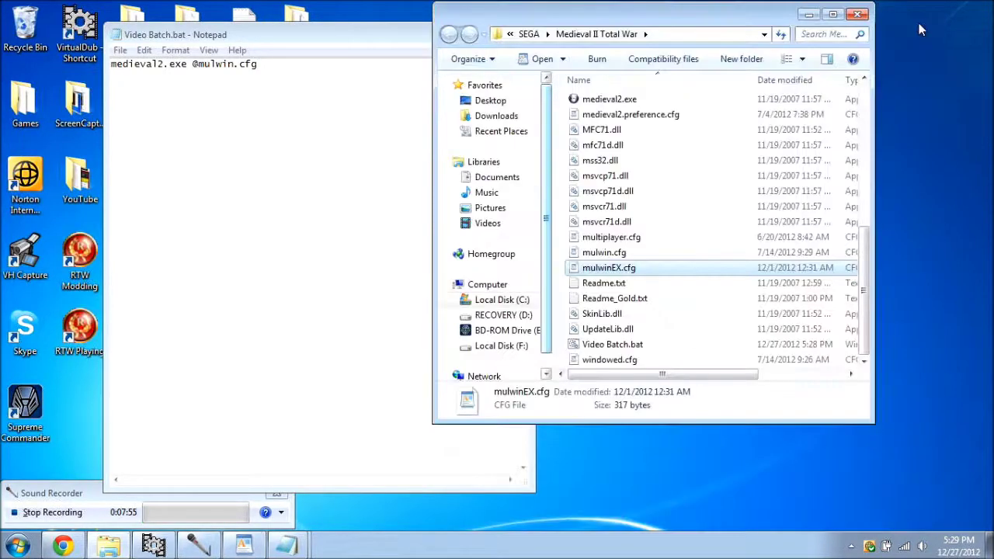
pyautogui.scroll(2, 660, 225)
pyautogui.scroll(3, 608, 208)
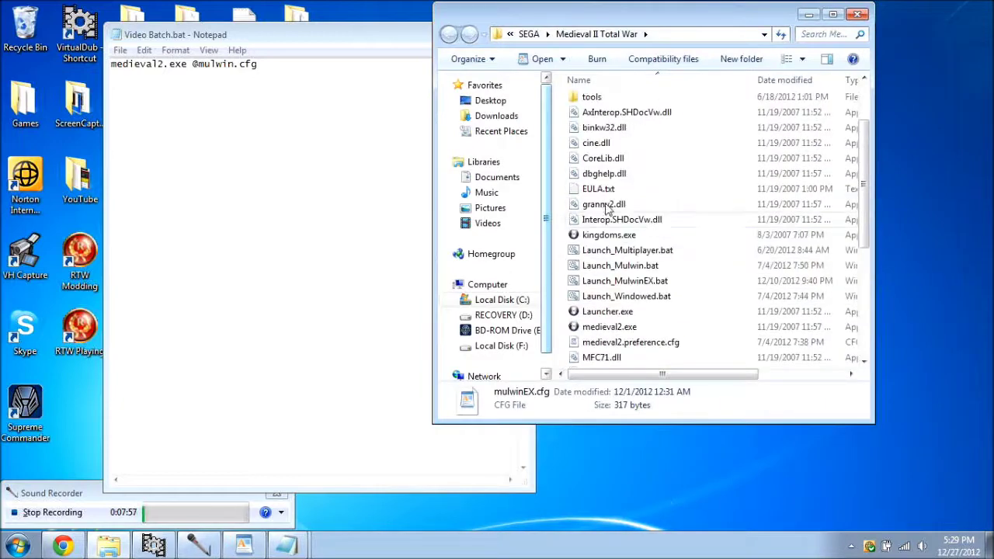
pyautogui.rightClick(633, 280)
pyautogui.click(668, 223)
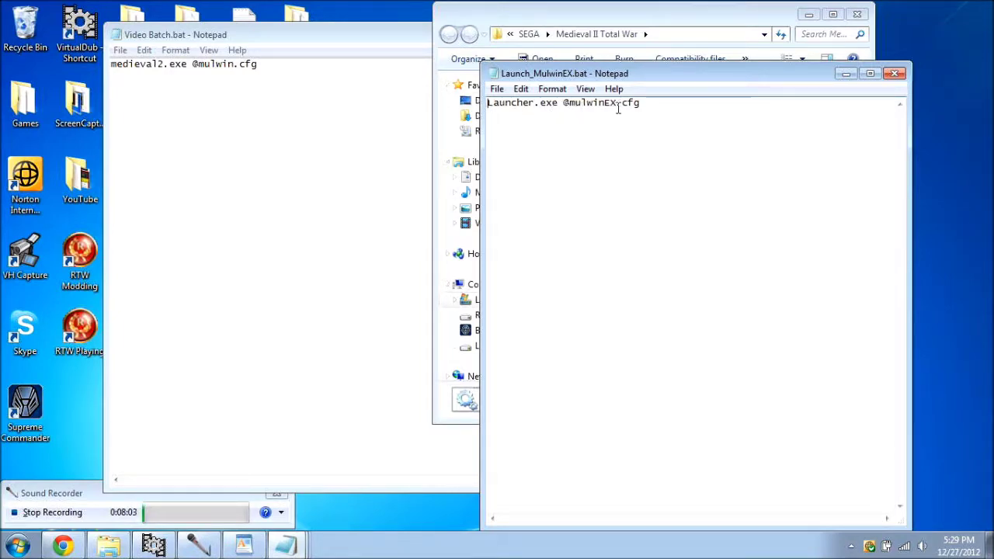
pyautogui.moveTo(678, 77)
pyautogui.mouseDown()
pyautogui.moveTo(391, 56)
pyautogui.moveTo(334, 115)
pyautogui.mouseUp()
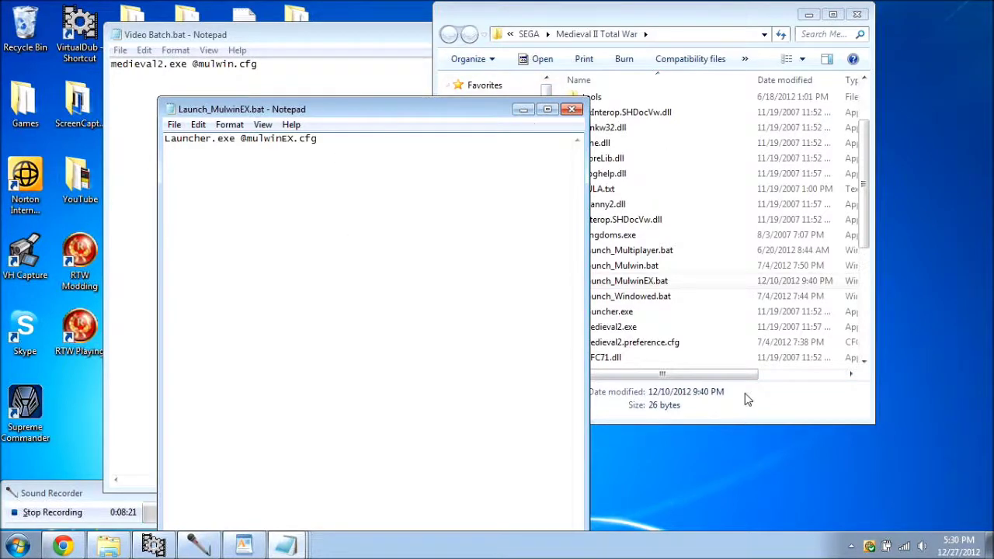
pyautogui.click(524, 109)
# Run Launcher.exe, view the Americas, Britannia, Crusades and Teutonic campaigns, then close the launcher.
pyautogui.click(614, 314)
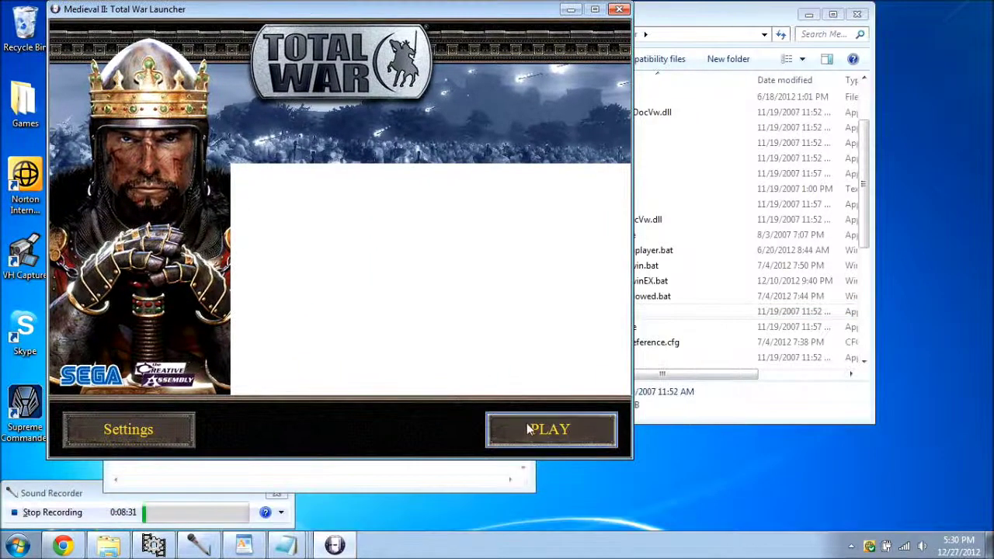
pyautogui.click(578, 428)
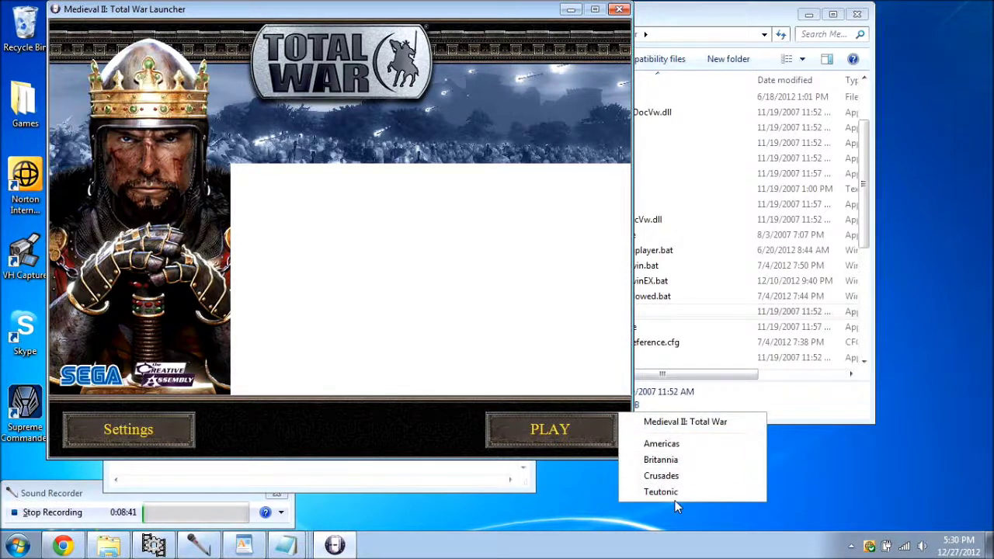
pyautogui.click(619, 9)
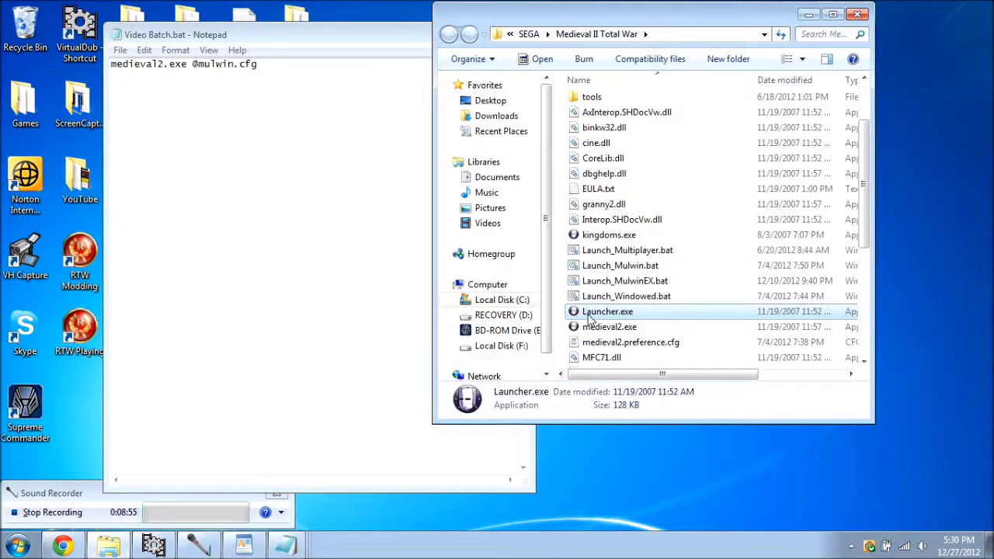
# Close the Video Batch.bat Notepad window and clear the desktop icon selection.
pyautogui.click(388, 35)
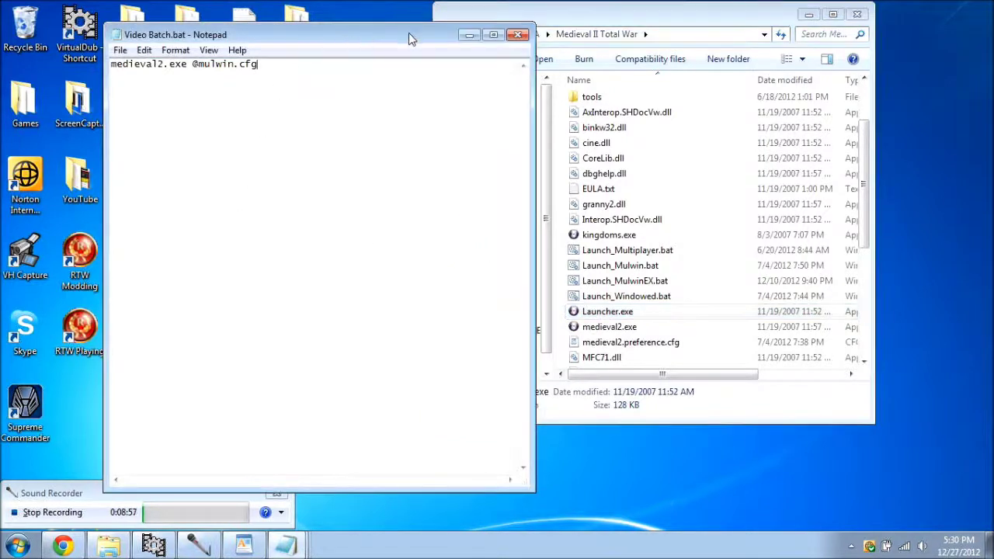
pyautogui.click(523, 40)
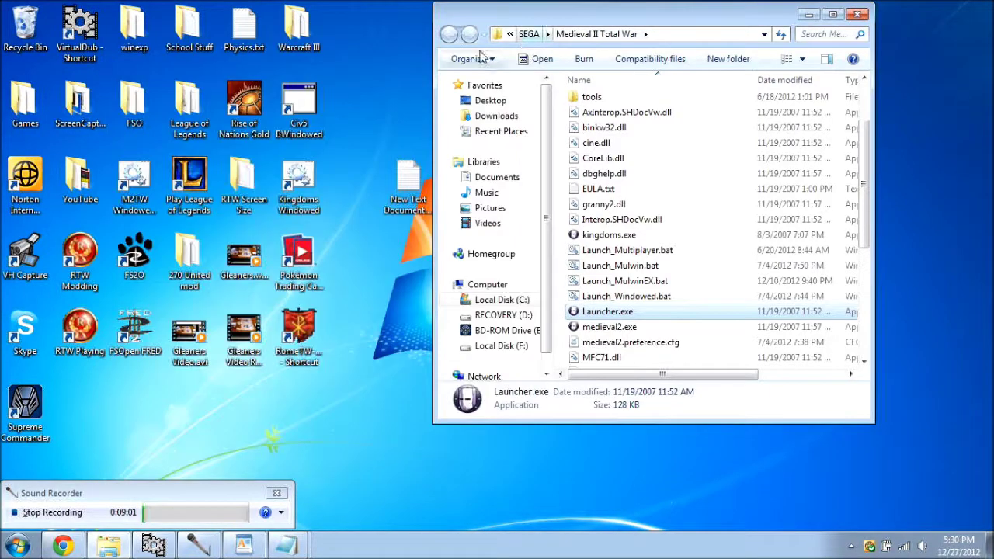
pyautogui.click(410, 184)
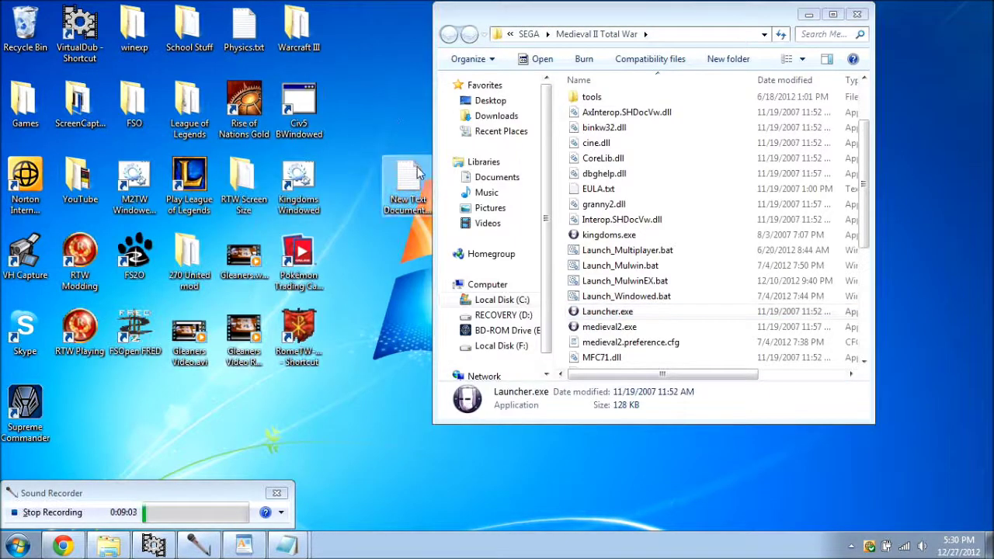
pyautogui.click(398, 144)
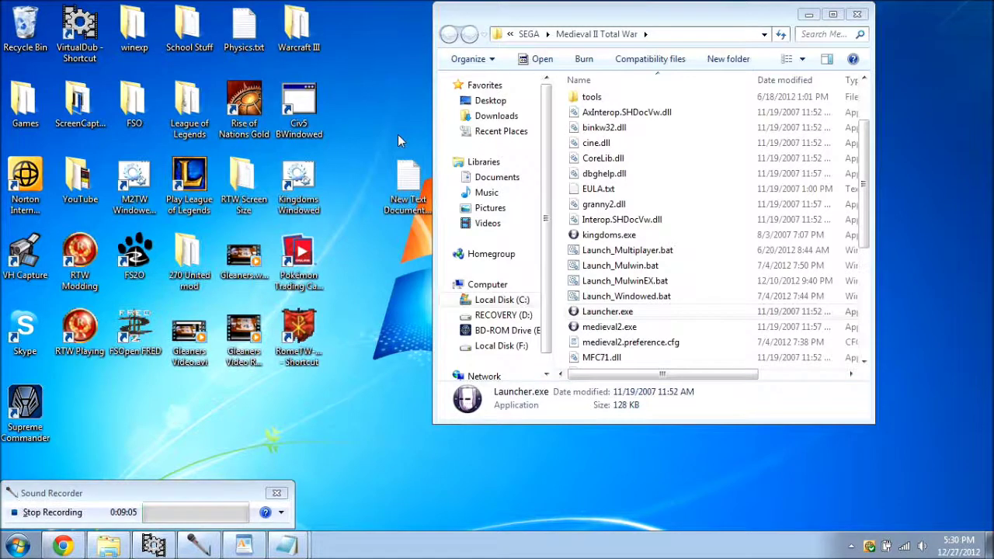